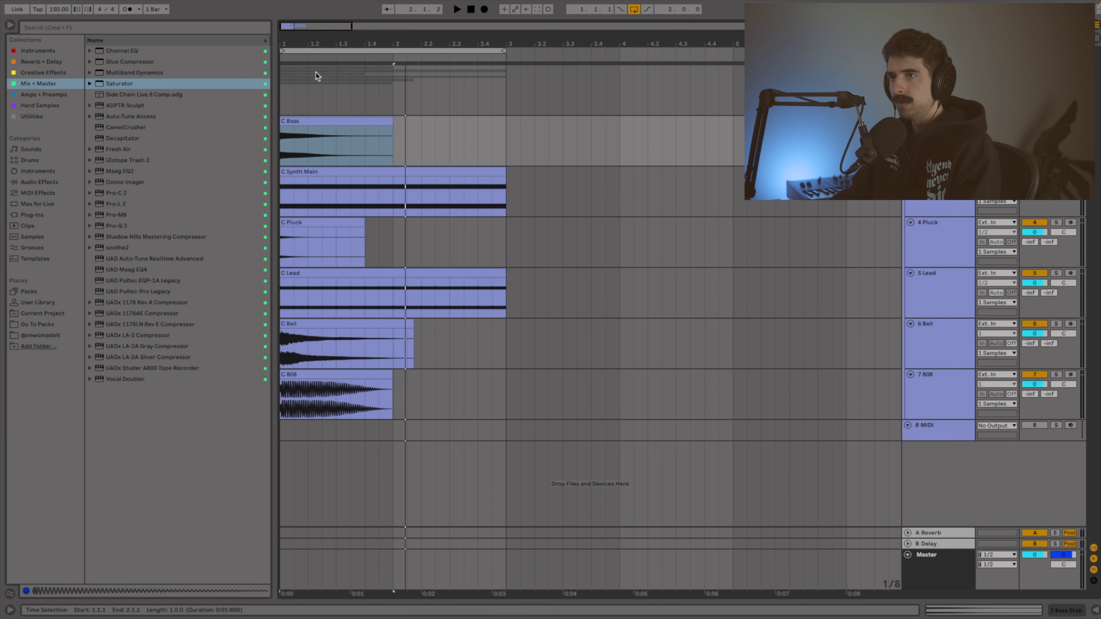
Step: Load the Synth Main clip as the sample of a Simpler on the new MIDI track
{"action": "key", "text": "space"}
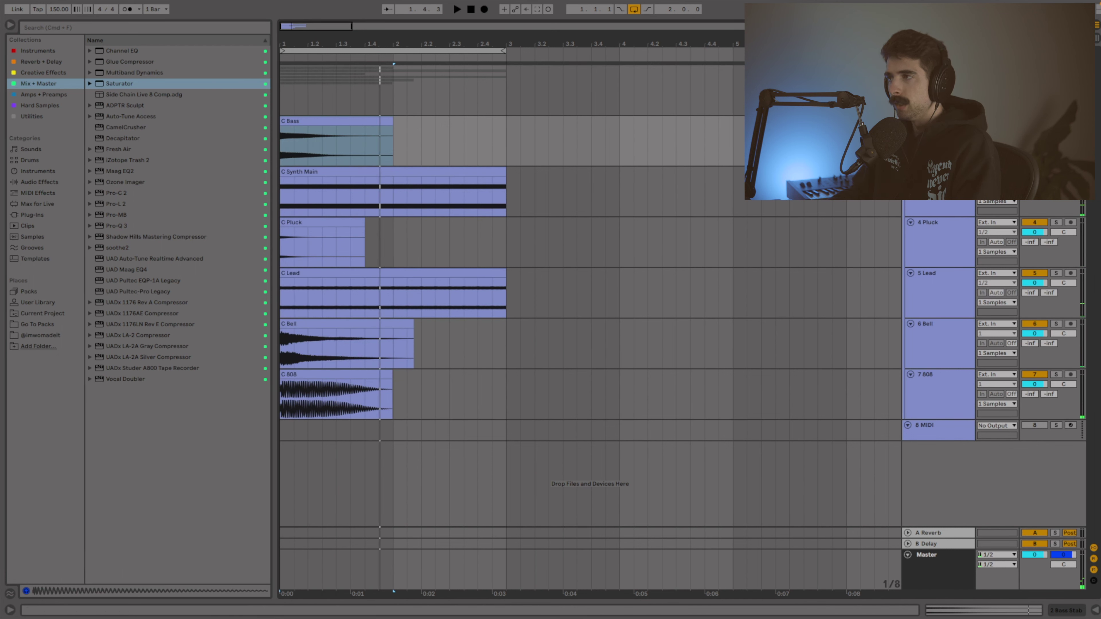
{"action": "left_click", "coordinate": [909, 70]}
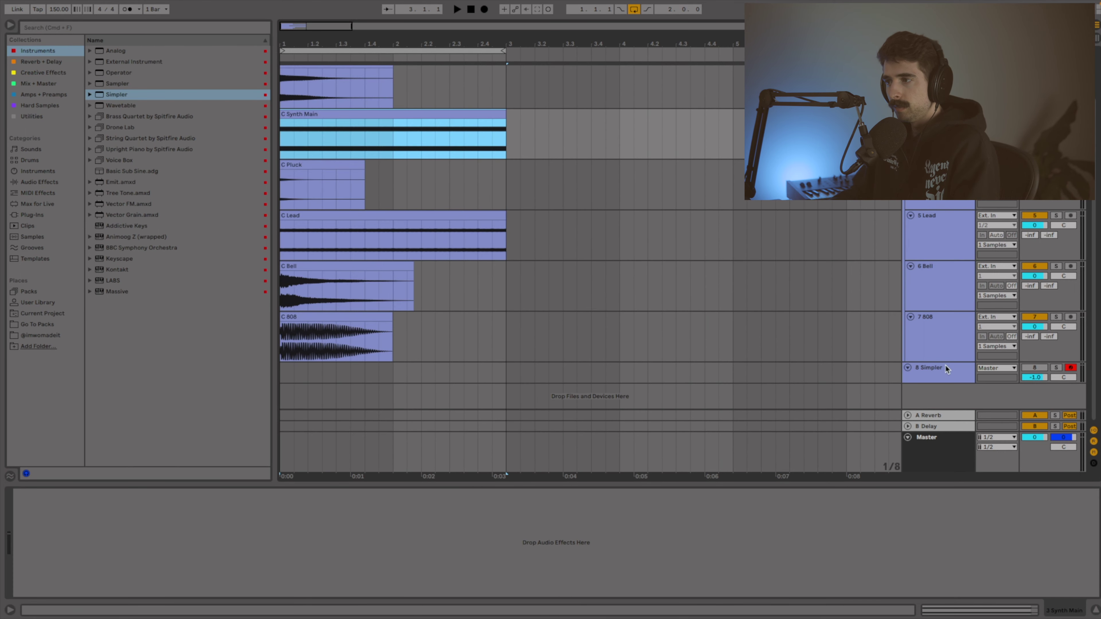
{"action": "left_click", "coordinate": [945, 368]}
{"action": "left_click_drag", "start_coordinate": [334, 114], "coordinate": [181, 528]}
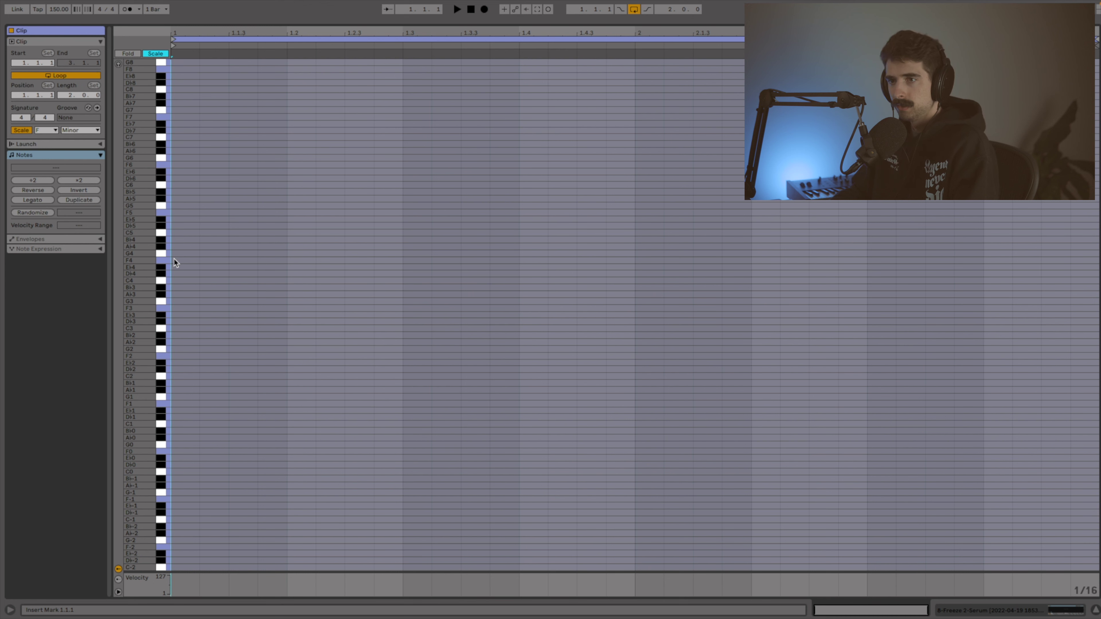
Step: In the Synth Main Simpler's clip, draw a C3 note from 1.1.1 to 1.2.3 and an A♭2 note from 1.2.3 to 1.4.1
{"action": "left_click_drag", "start_coordinate": [174, 328], "coordinate": [282, 328]}
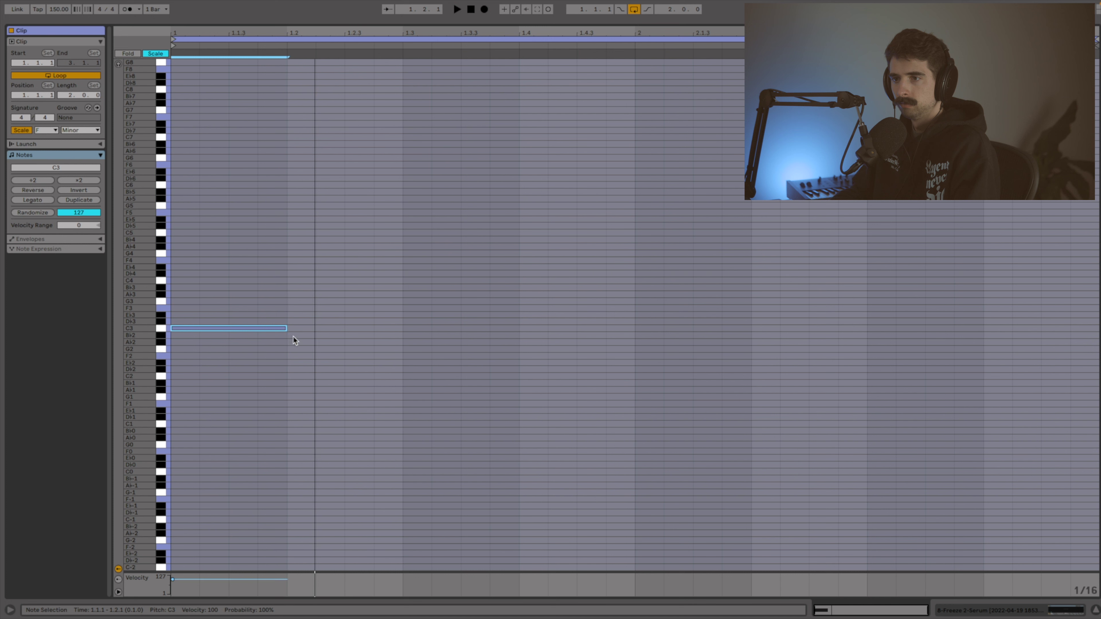
{"action": "left_click_drag", "start_coordinate": [285, 328], "coordinate": [345, 328]}
{"action": "key", "text": "space"}
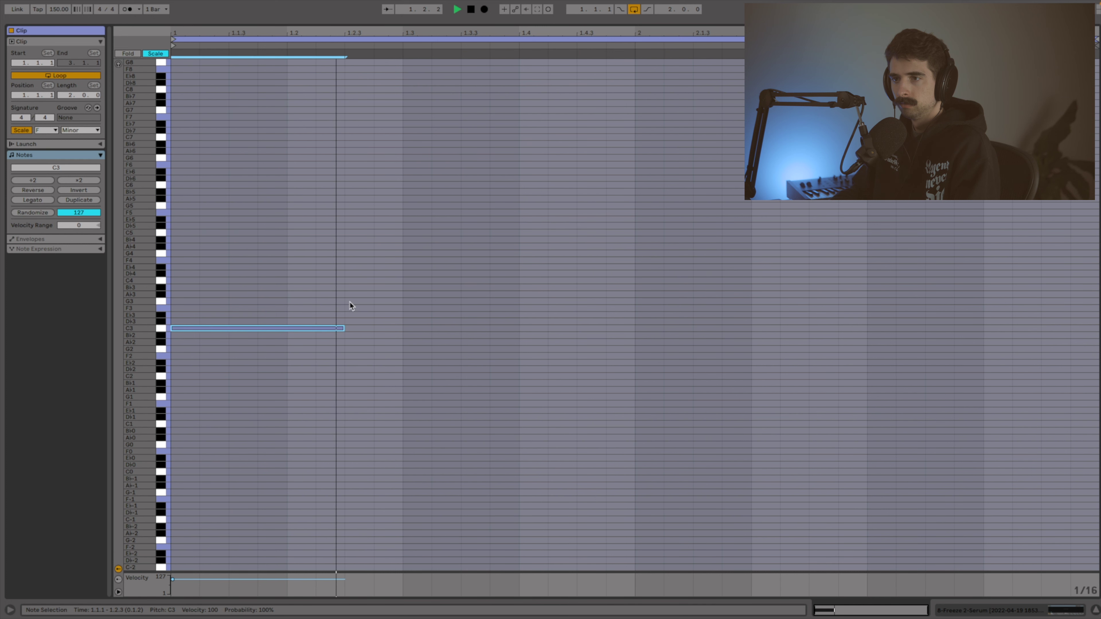
{"action": "key", "text": "space"}
{"action": "double_click", "coordinate": [350, 301]}
{"action": "left_click_drag", "start_coordinate": [352, 302], "coordinate": [519, 347]}
{"action": "key", "text": "space"}
Step: Continue the line with an F3 note from 1.4.1 to 2.3.1 and a C2 note from 2.3.1 to 3.1.1
{"action": "double_click", "coordinate": [524, 309]}
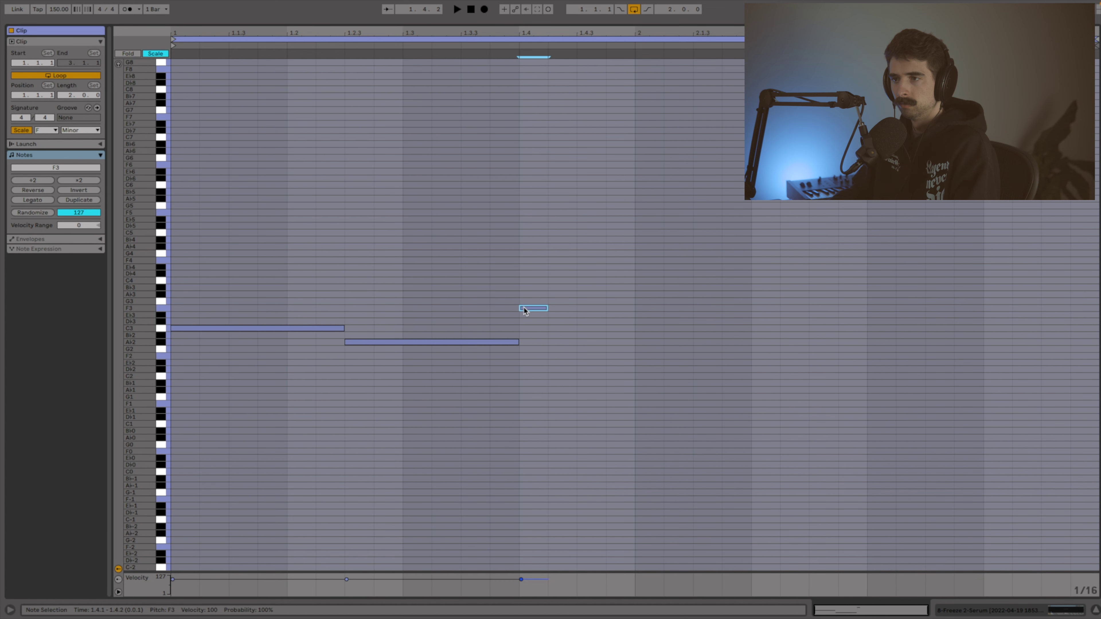
{"action": "left_click_drag", "start_coordinate": [546, 308], "coordinate": [868, 304]}
{"action": "left_click", "coordinate": [126, 8]}
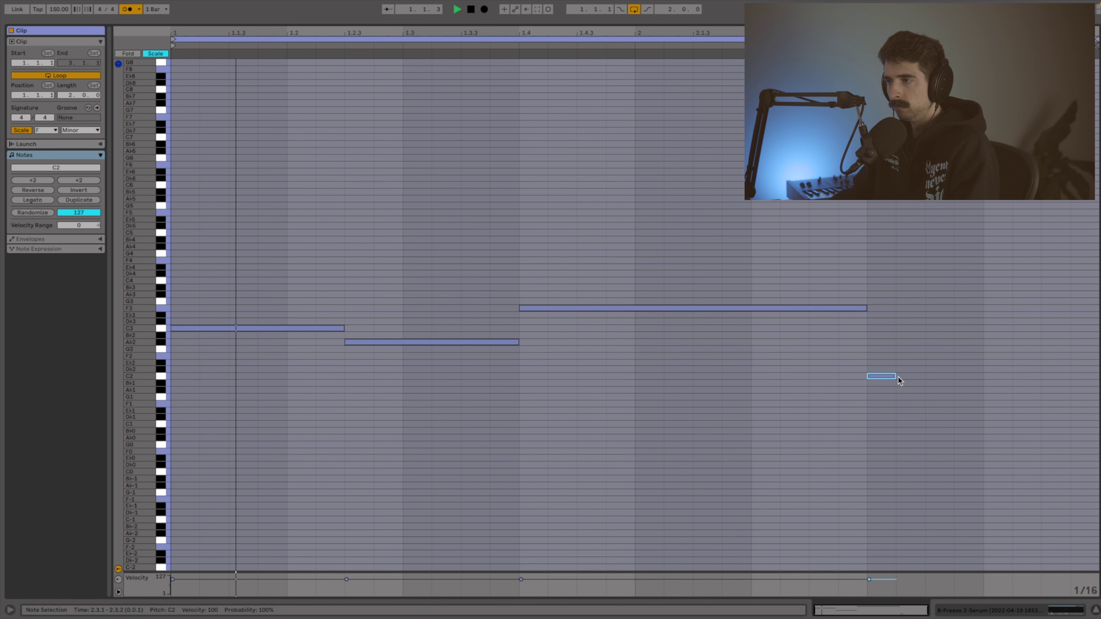
{"action": "left_click_drag", "start_coordinate": [895, 377], "coordinate": [1092, 379]}
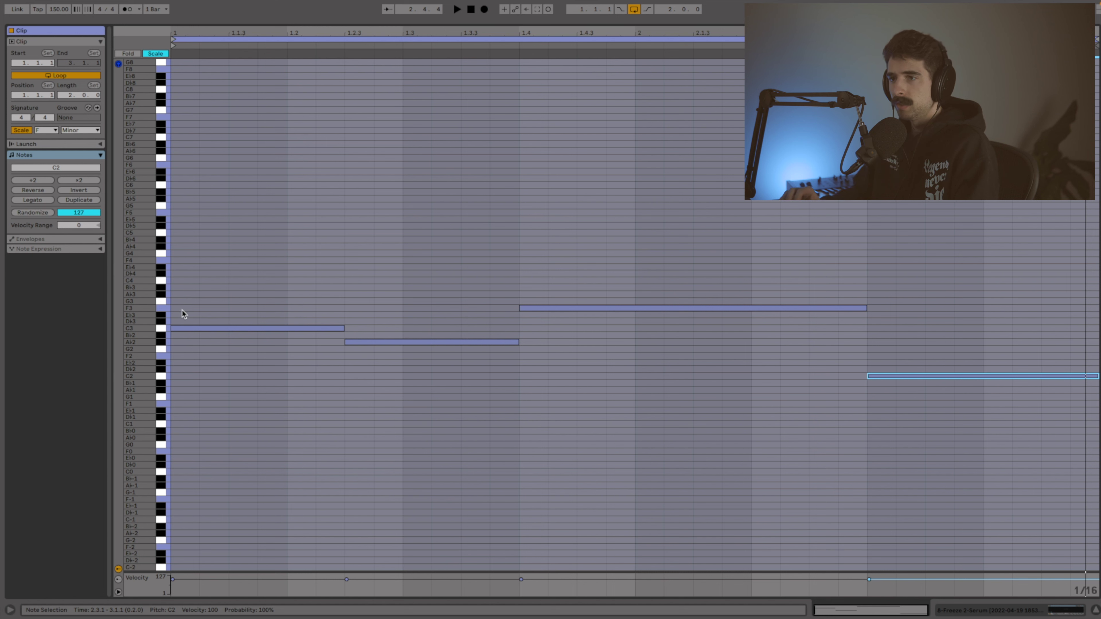
Step: Add matching-length fifths above the first two notes, G3 over C3 and E♭3 over A♭2
{"action": "left_click_drag", "start_coordinate": [357, 316], "coordinate": [513, 318]}
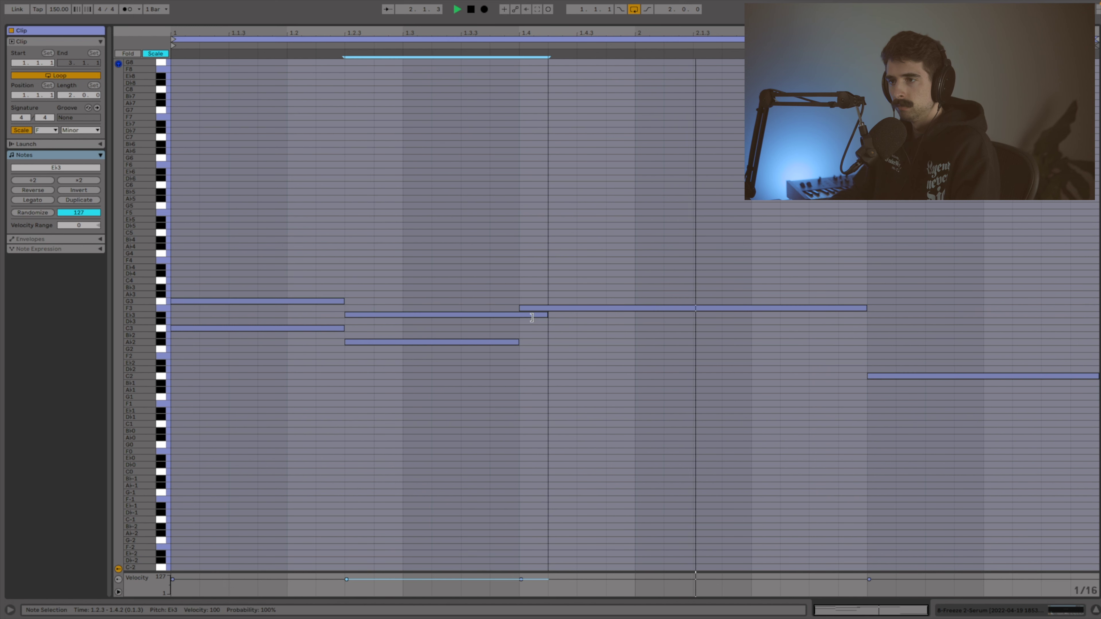
{"action": "key", "text": "space"}
{"action": "key", "text": "space"}
{"action": "key", "text": "space"}
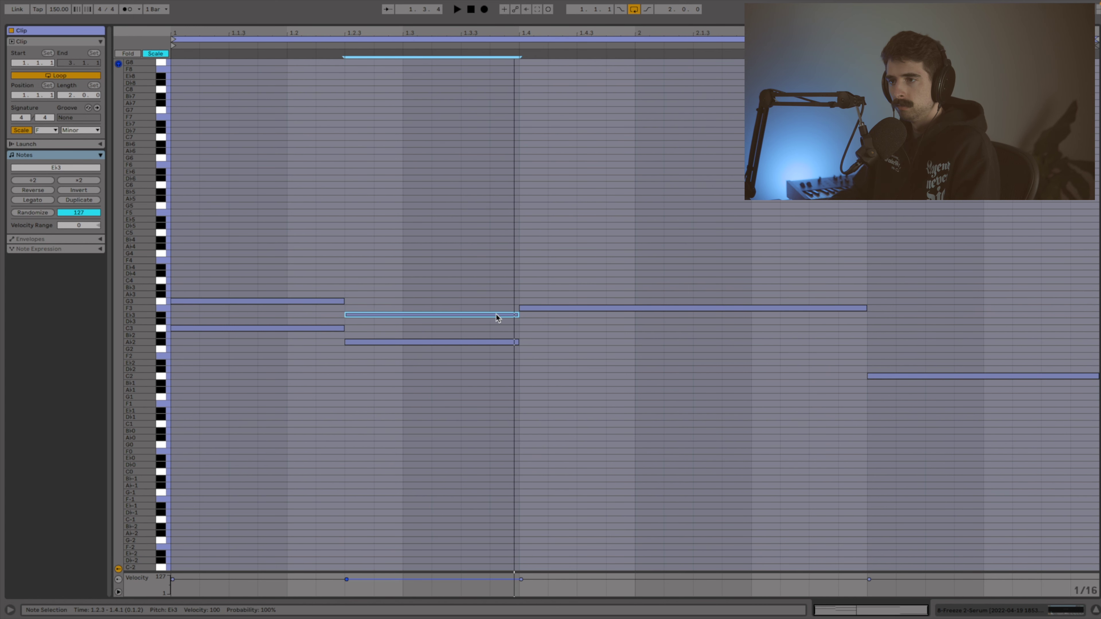
{"action": "key", "text": "space"}
Step: Add matching-length fifths above the last two notes, C4 over F3 and G2 over C2
{"action": "left_click_drag", "start_coordinate": [530, 281], "coordinate": [867, 281]}
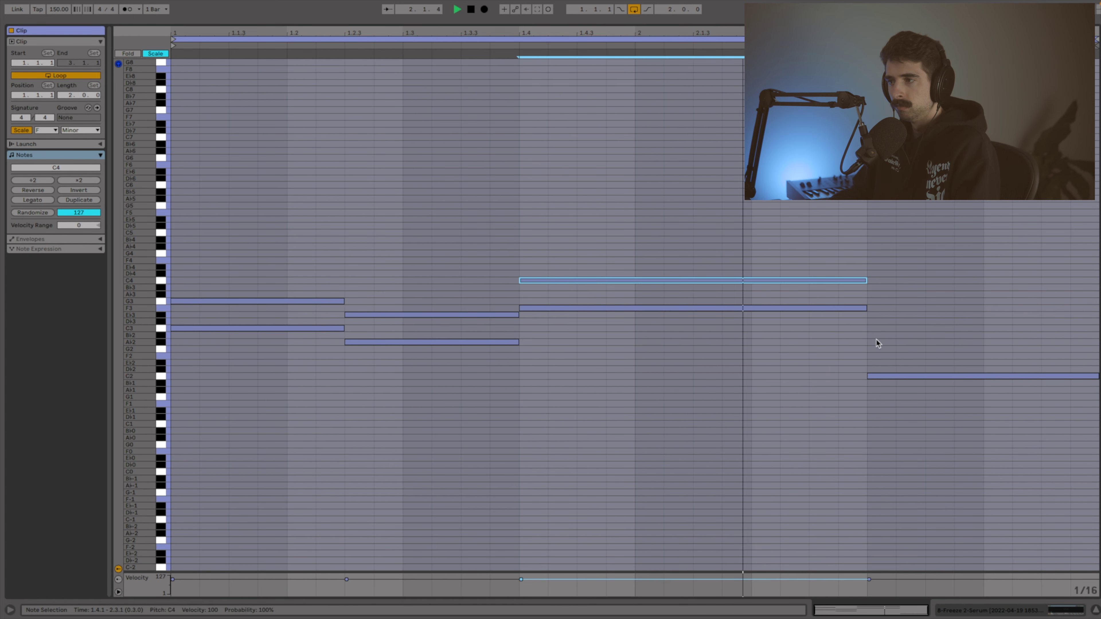
{"action": "double_click", "coordinate": [877, 356]}
{"action": "left_click_drag", "start_coordinate": [893, 356], "coordinate": [1077, 351]}
{"action": "key", "text": "space"}
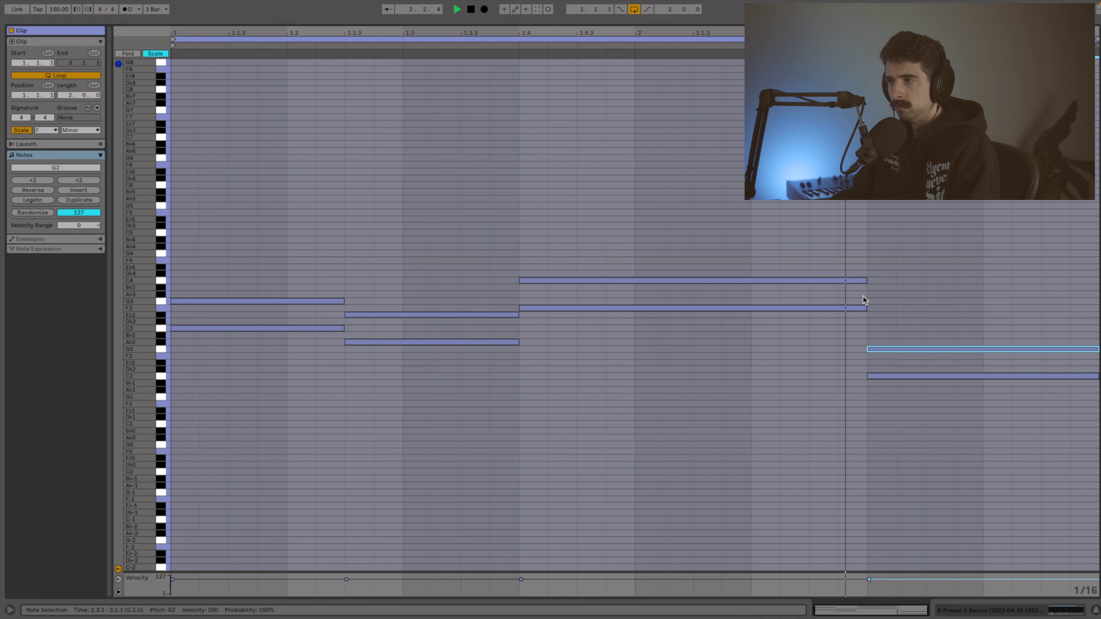
{"action": "key", "text": "space"}
Step: Return to the arrangement, add a Simpler on a new track and load the Lead clip as its sample
{"action": "left_click_drag", "start_coordinate": [607, 22], "coordinate": [598, 485]}
{"action": "key", "text": "alt+super+l"}
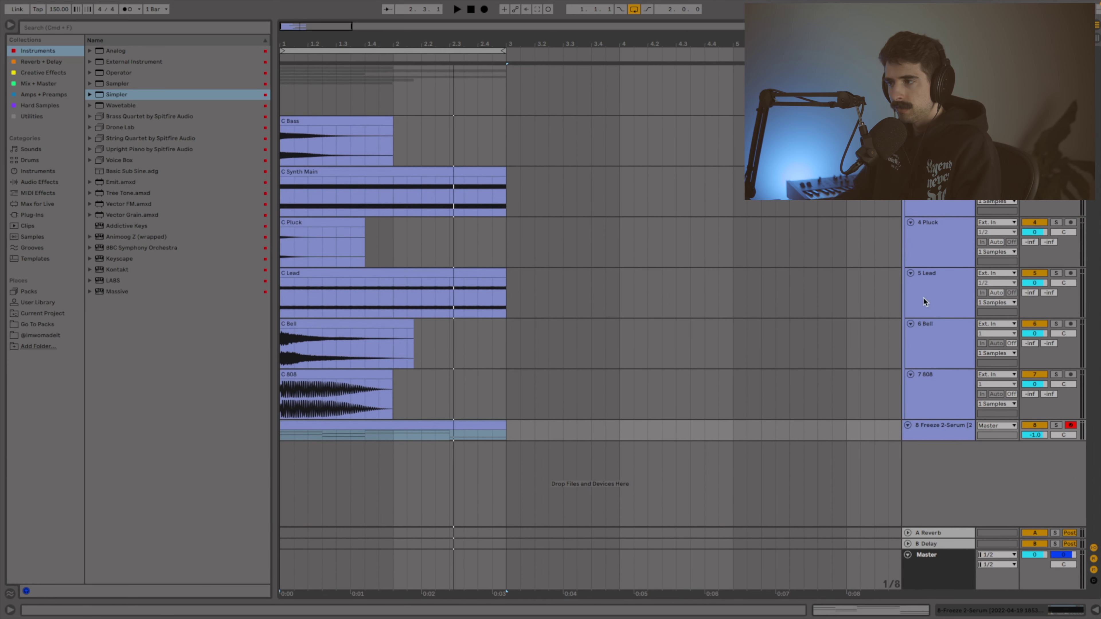
{"action": "left_click_drag", "start_coordinate": [112, 99], "coordinate": [966, 503]}
{"action": "left_click", "coordinate": [311, 204]}
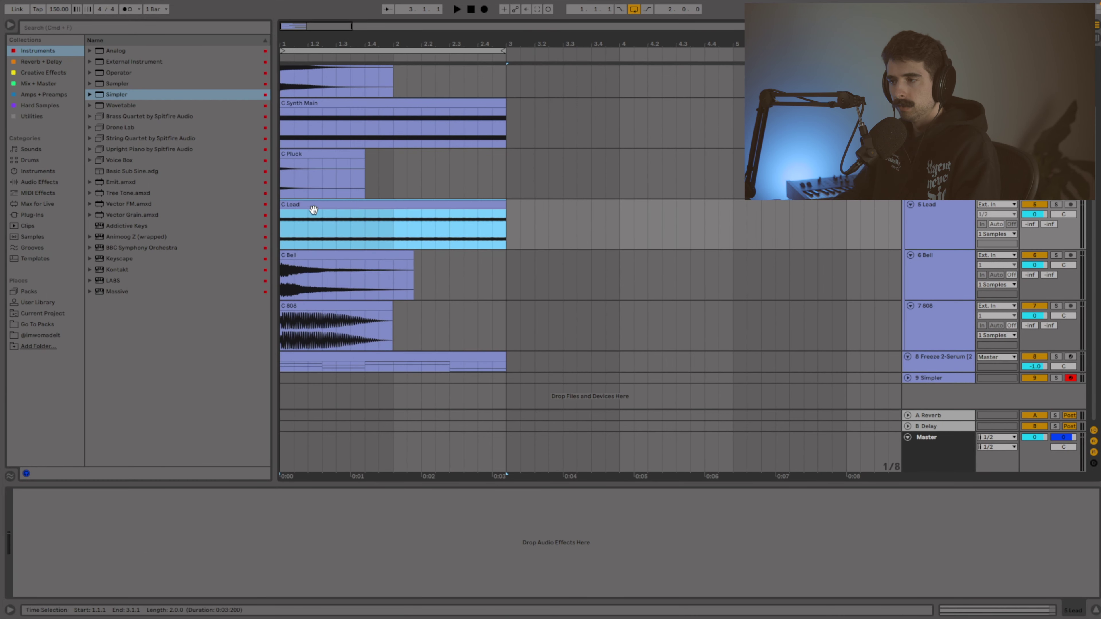
{"action": "left_click", "coordinate": [923, 380]}
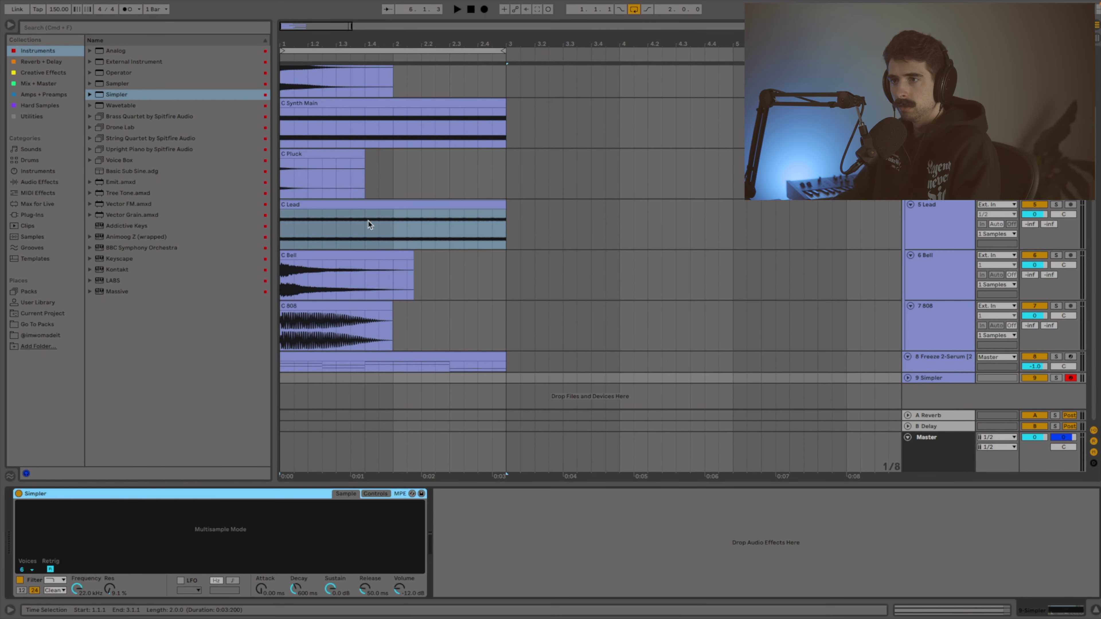
{"action": "left_click_drag", "start_coordinate": [369, 226], "coordinate": [274, 521]}
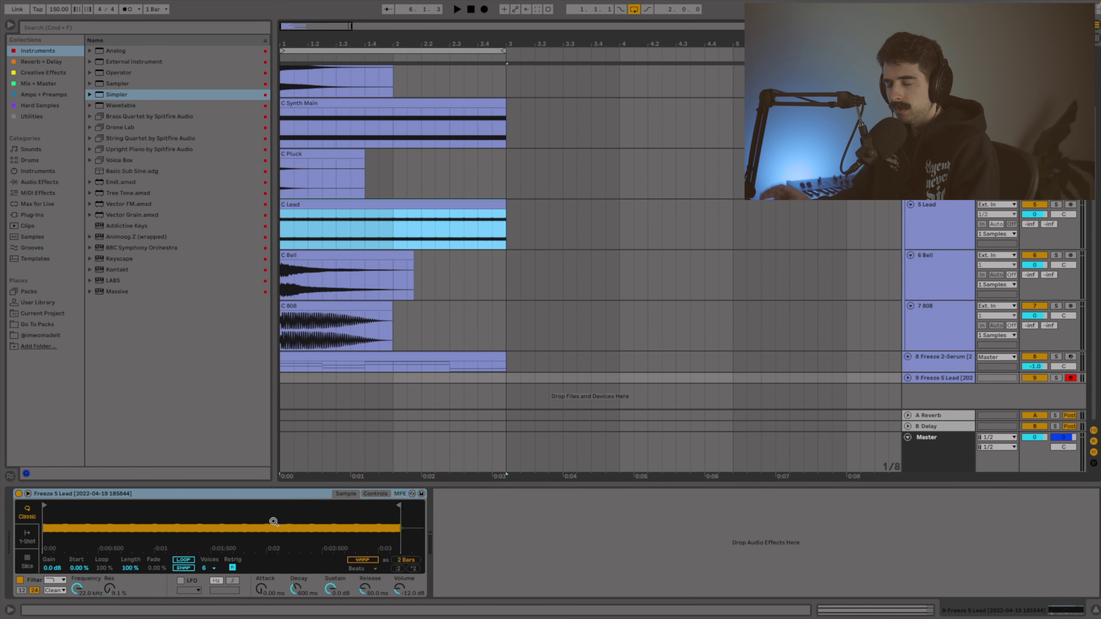
{"action": "key", "text": "q"}
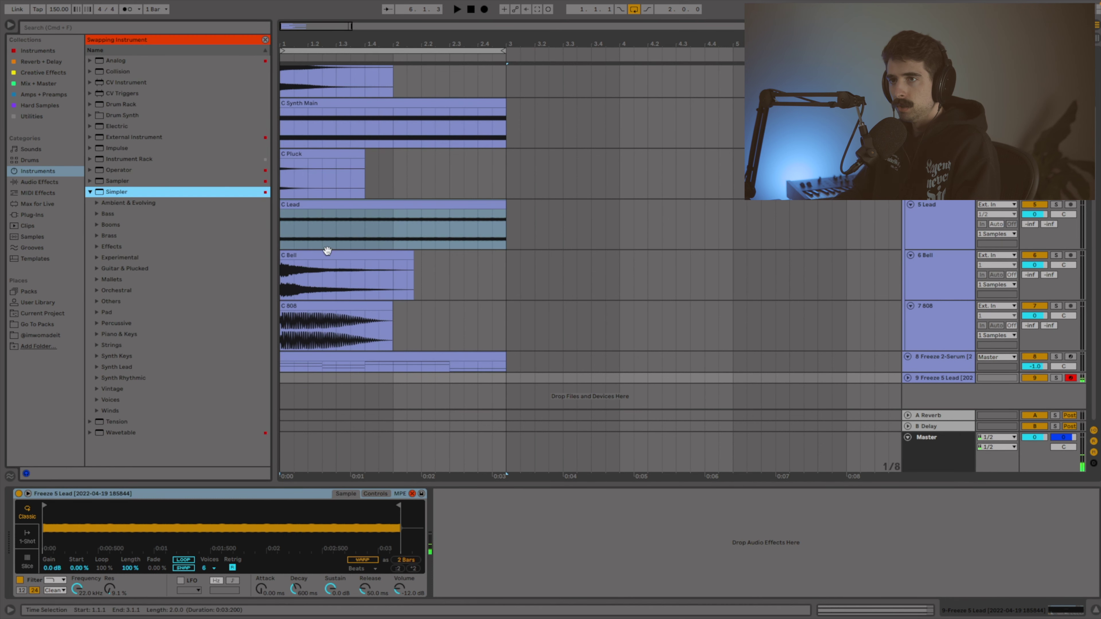
{"action": "key", "text": "q"}
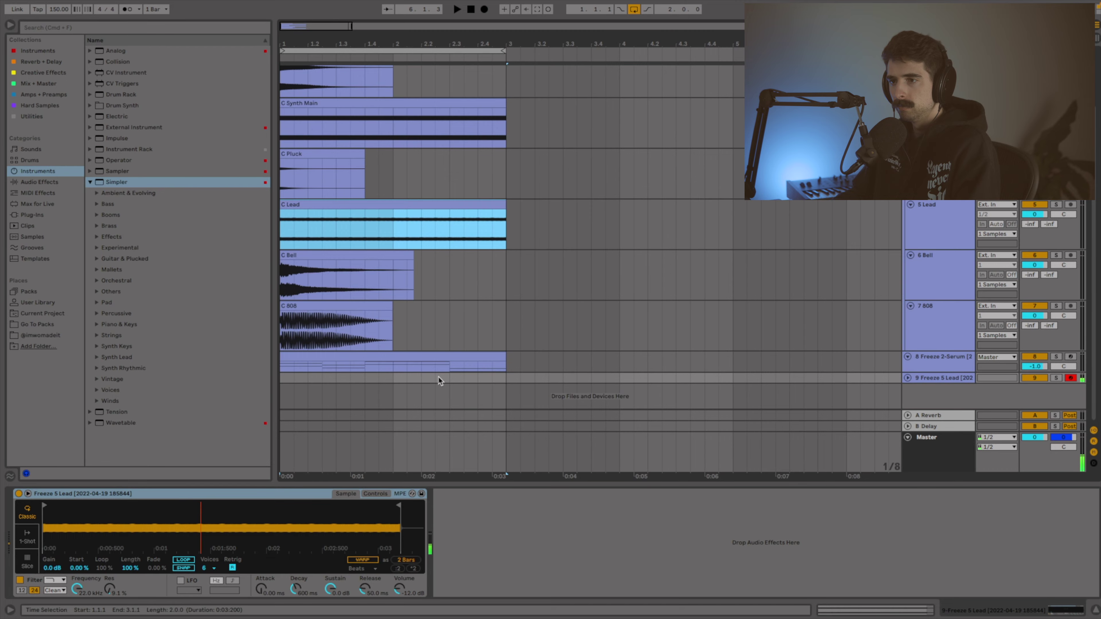
Step: In the Lead Simpler's clip, draw a C4 note from 1.1.1 to 1.2.3 and an A♭3 note from 1.2.3 to 1.4.1
{"action": "key", "text": "space"}
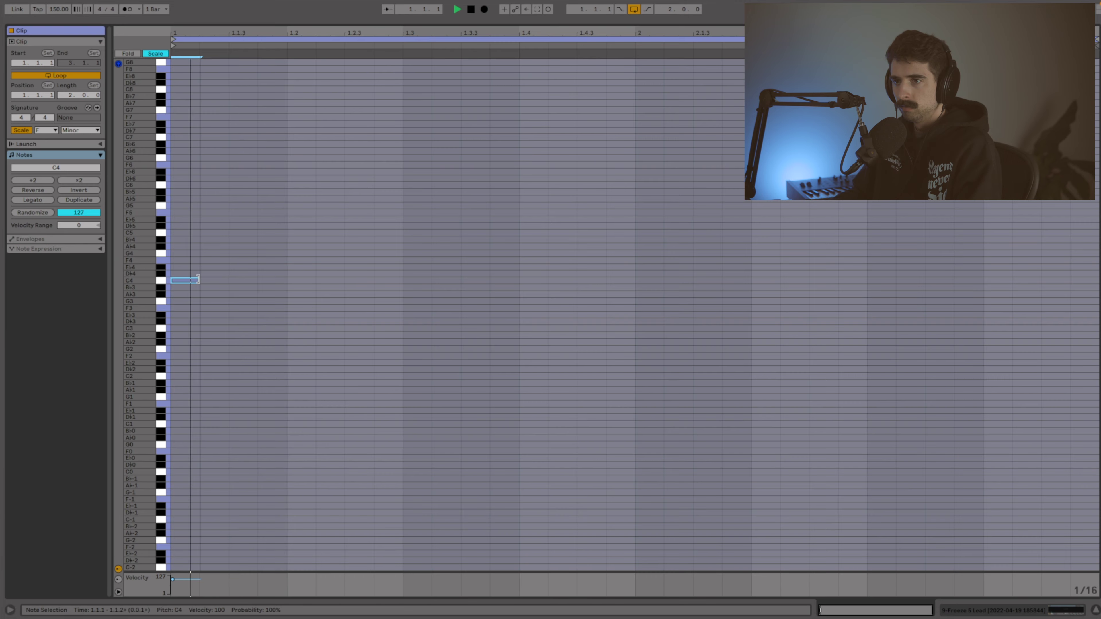
{"action": "left_click_drag", "start_coordinate": [199, 281], "coordinate": [398, 284]}
{"action": "key", "text": "space"}
{"action": "key", "text": "space"}
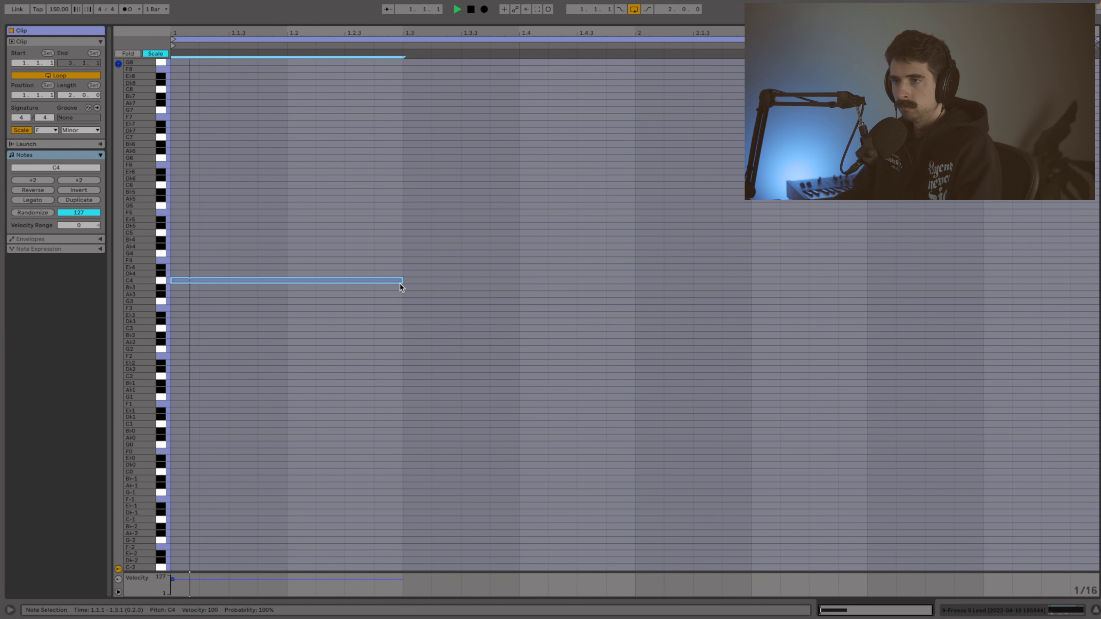
{"action": "left_click_drag", "start_coordinate": [400, 280], "coordinate": [346, 282]}
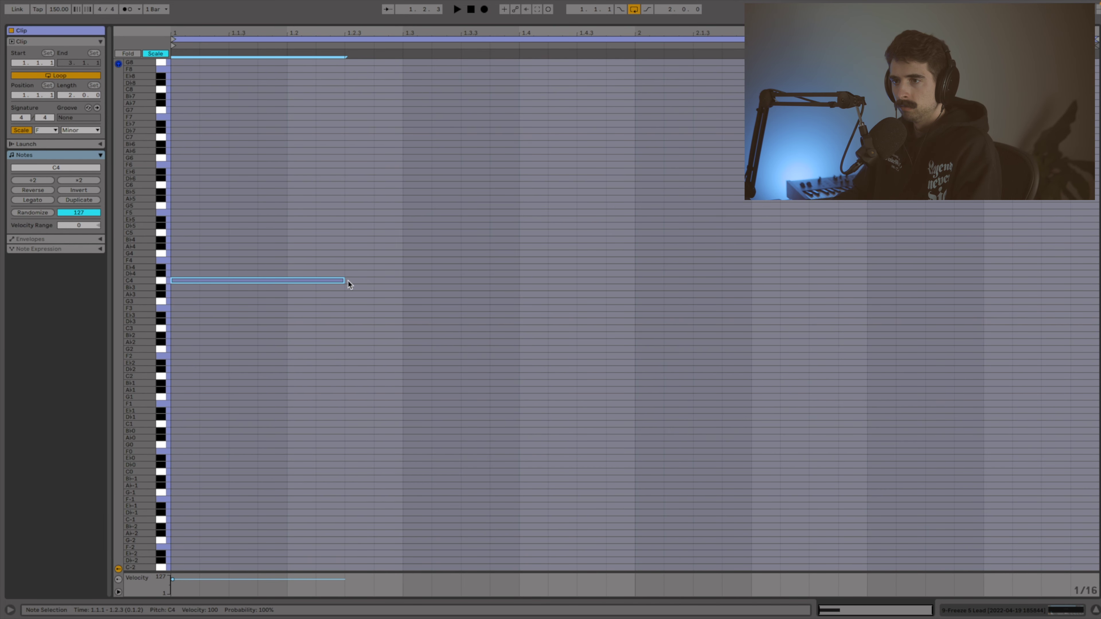
{"action": "left_click", "coordinate": [367, 302]}
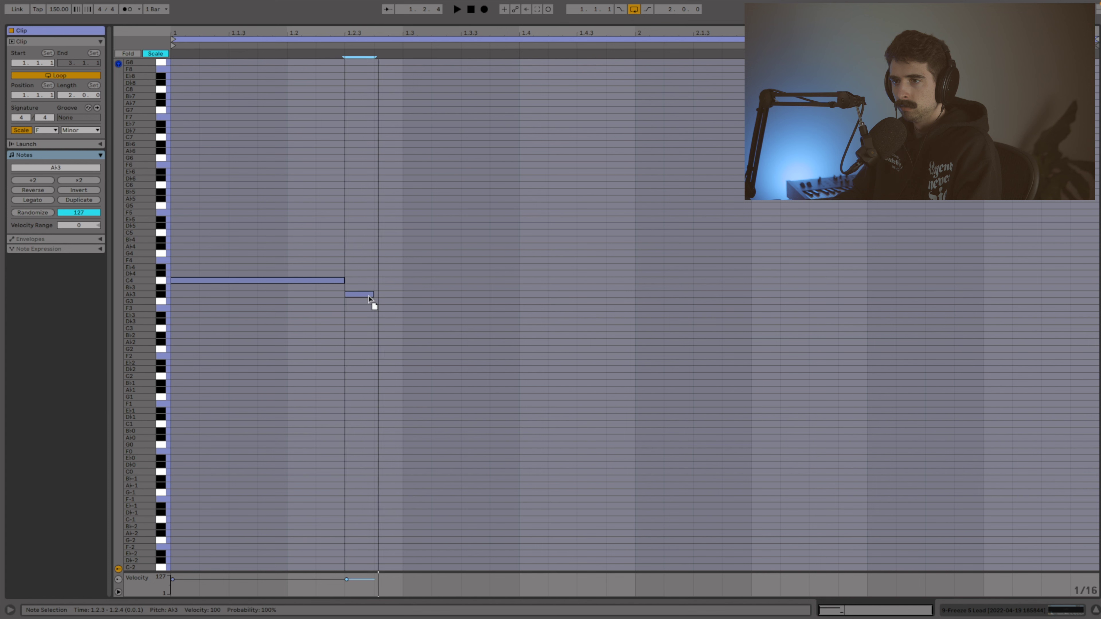
{"action": "left_click_drag", "start_coordinate": [370, 303], "coordinate": [860, 307]}
{"action": "key", "text": "space"}
Step: Add an F3 note to the lead melody, spanning 1.4.1 to 2.3.1
{"action": "double_click", "coordinate": [526, 315]}
{"action": "key", "text": "space"}
{"action": "key", "text": "space"}
{"action": "key", "text": "space"}
{"action": "left_click_drag", "start_coordinate": [784, 315], "coordinate": [785, 311]}
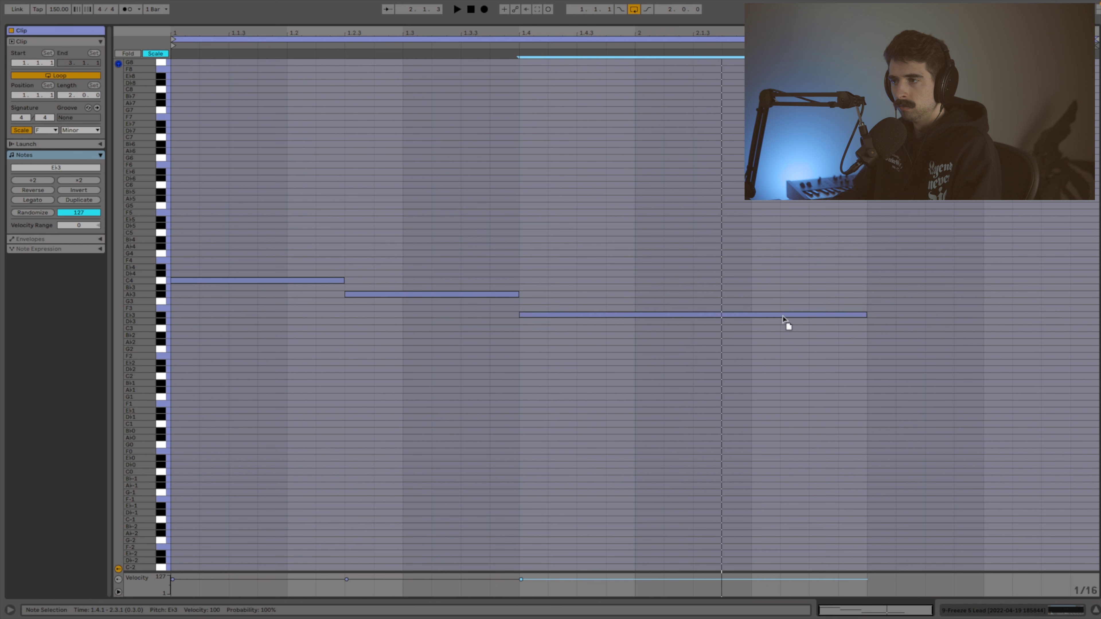
{"action": "key", "text": "space"}
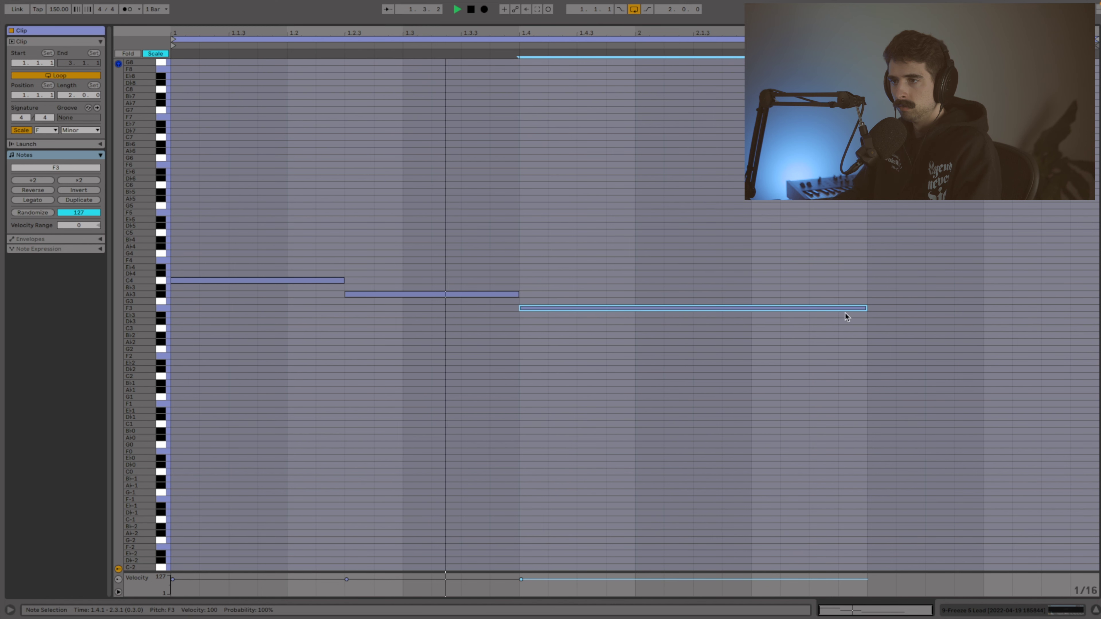
{"action": "mouse_move", "coordinate": [864, 308]}
{"action": "left_mouse_down"}
{"action": "mouse_move", "coordinate": [1062, 302]}
{"action": "mouse_move", "coordinate": [870, 300]}
{"action": "left_mouse_up"}
{"action": "key", "text": "space"}
Step: Finish the lead melody with a B♭3 note from 2.3.1 to 3.1.1
{"action": "double_click", "coordinate": [873, 281]}
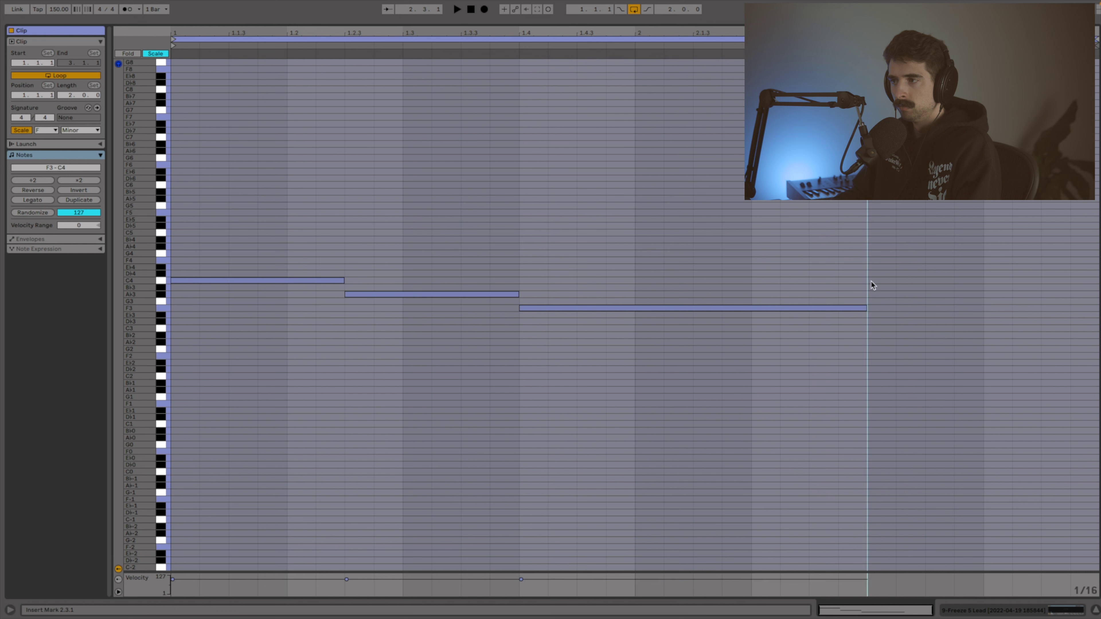
{"action": "left_click_drag", "start_coordinate": [888, 283], "coordinate": [930, 298]}
{"action": "key", "text": "space"}
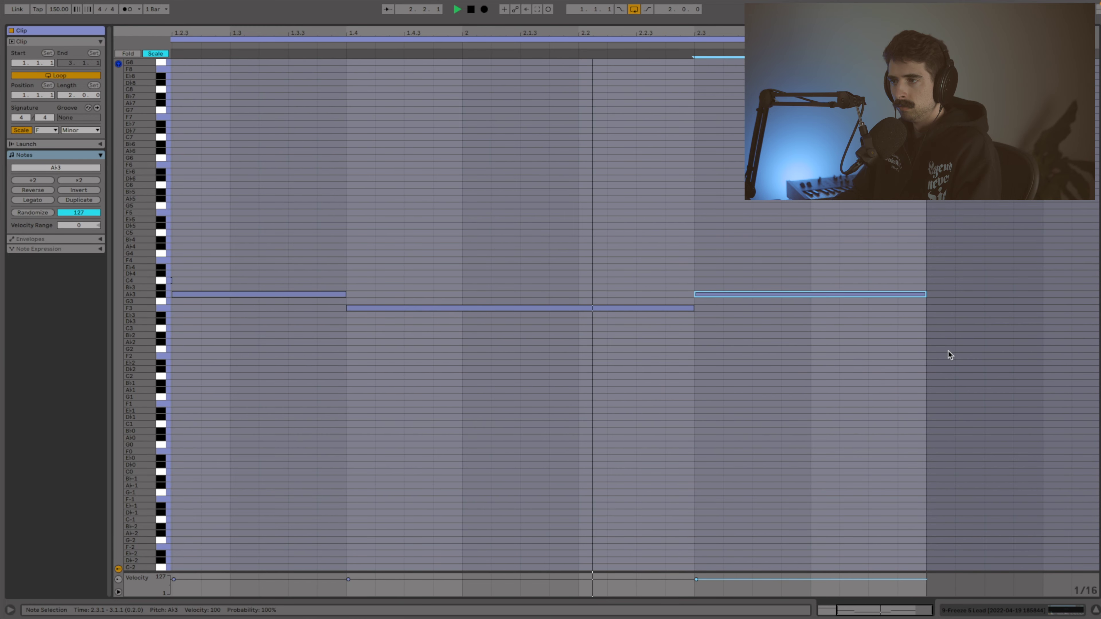
{"action": "scroll", "coordinate": [949, 354], "scroll_direction": "left", "scroll_amount": 5}
{"action": "key", "text": "space"}
{"action": "key", "text": "Up"}
{"action": "key", "text": "space"}
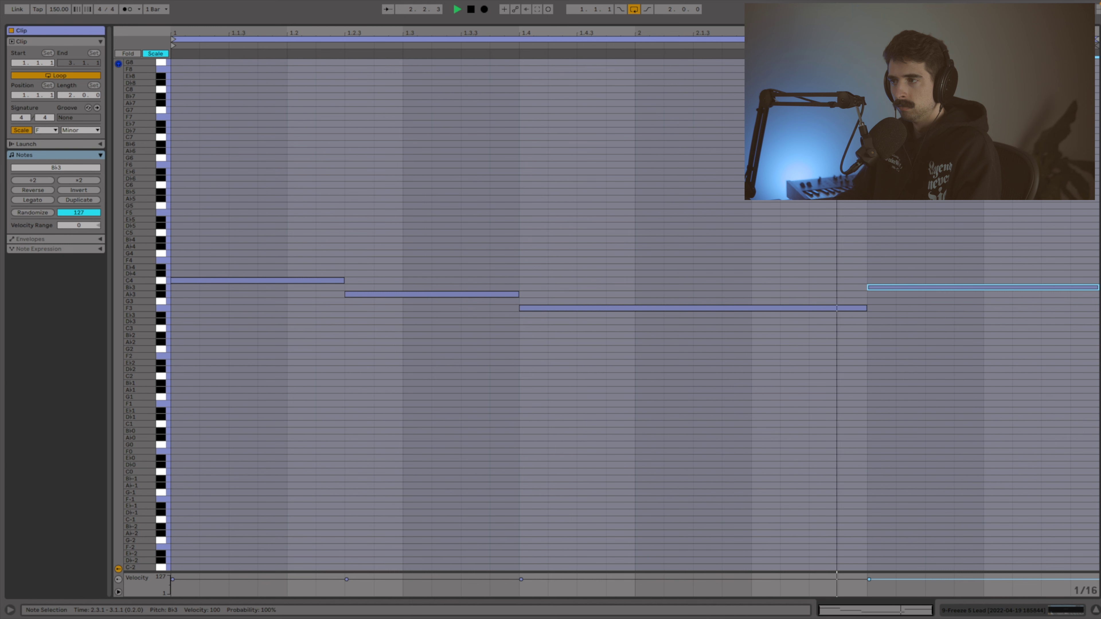
Step: Add another Simpler on a new track and load the Pluck clip as its sample
{"action": "left_click", "coordinate": [1096, 610]}
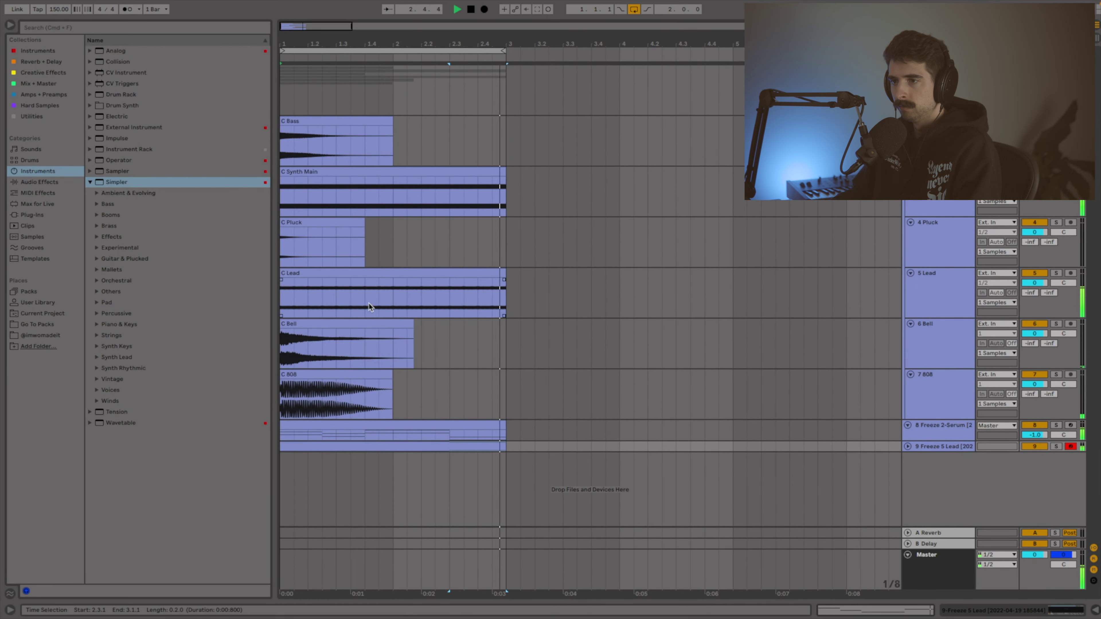
{"action": "left_click_drag", "start_coordinate": [113, 182], "coordinate": [823, 481]}
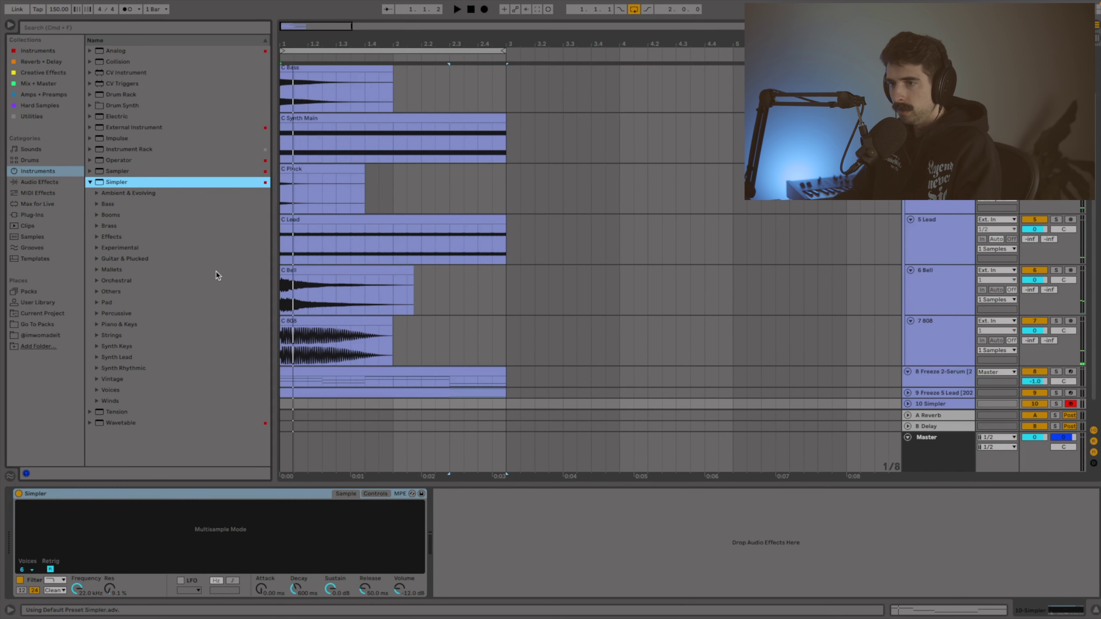
{"action": "left_click", "coordinate": [314, 170]}
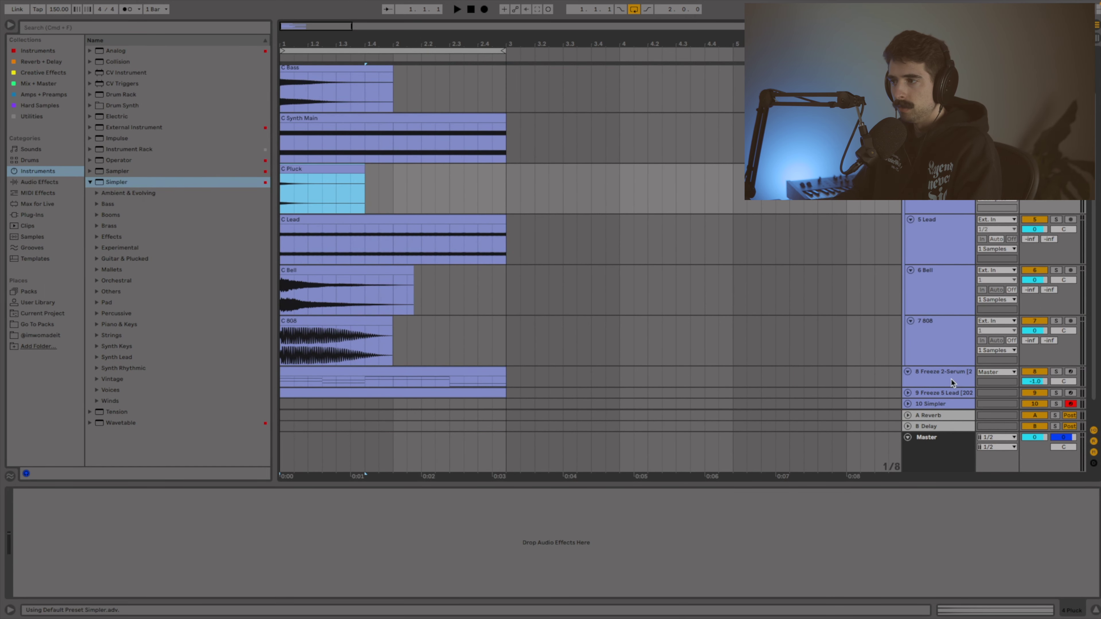
{"action": "left_click", "coordinate": [949, 401]}
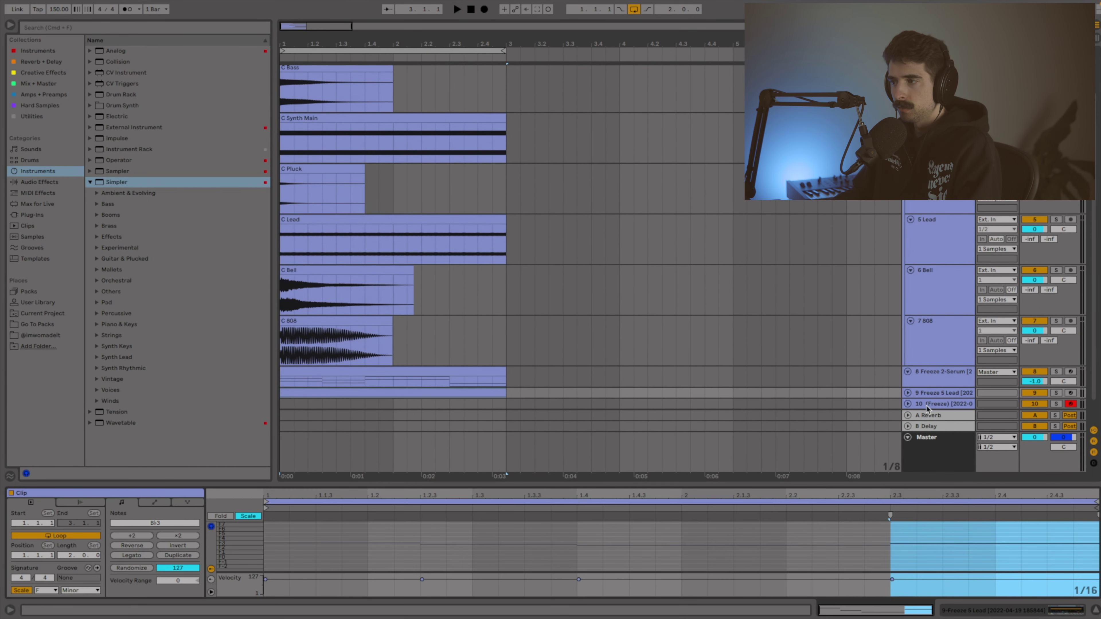
{"action": "left_click", "coordinate": [926, 405]}
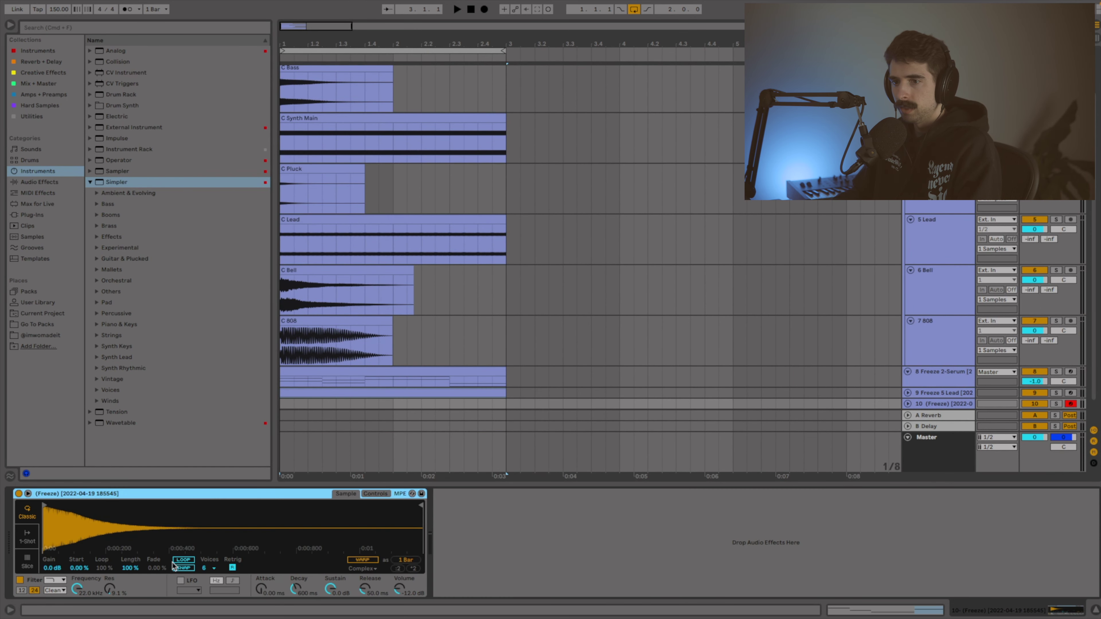
Step: In the Pluck Simpler's clip, place sixteenth notes G2 at 1.1.1, E♭2 at 1.2.1 and A♭2 at 1.3.1
{"action": "left_click", "coordinate": [328, 393]}
{"action": "key", "text": "space"}
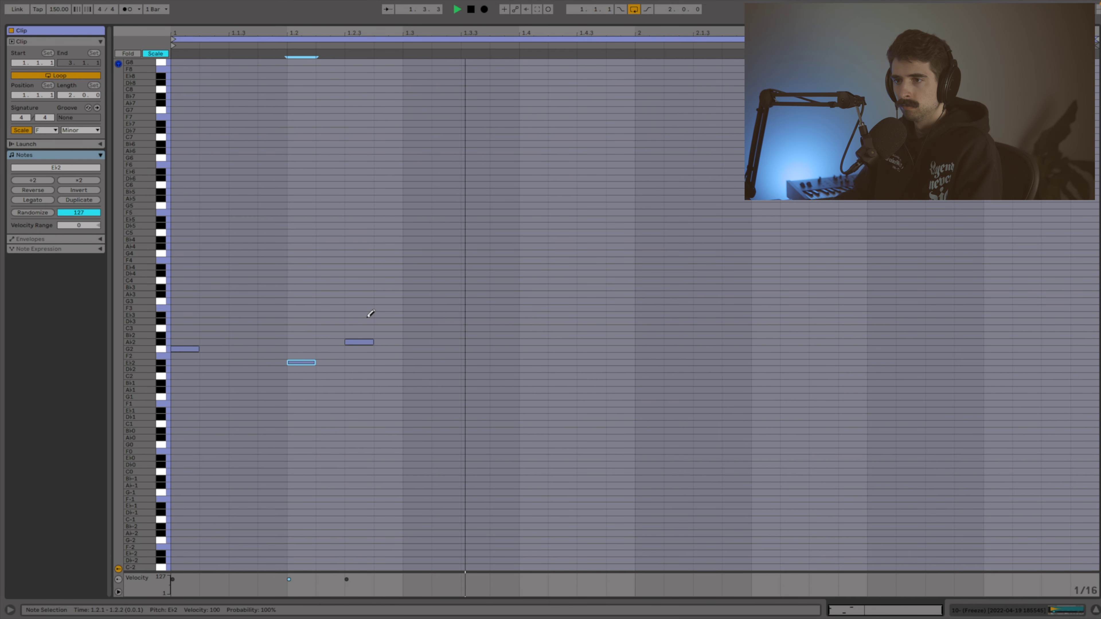
{"action": "key", "text": "space"}
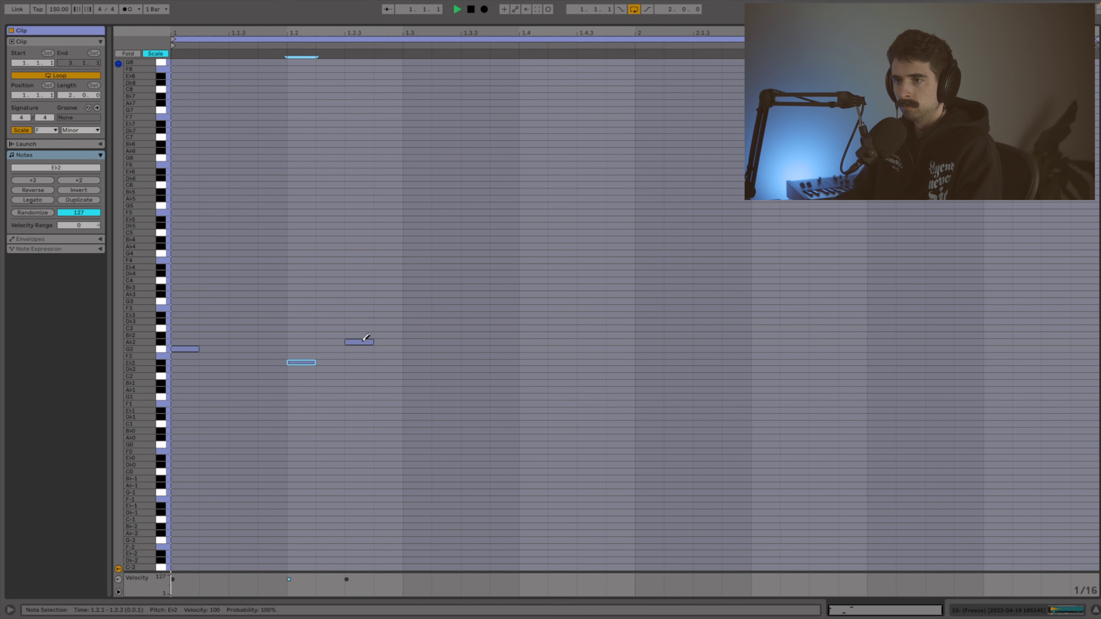
{"action": "left_click", "coordinate": [364, 341]}
{"action": "left_click_drag", "start_coordinate": [354, 338], "coordinate": [412, 335]}
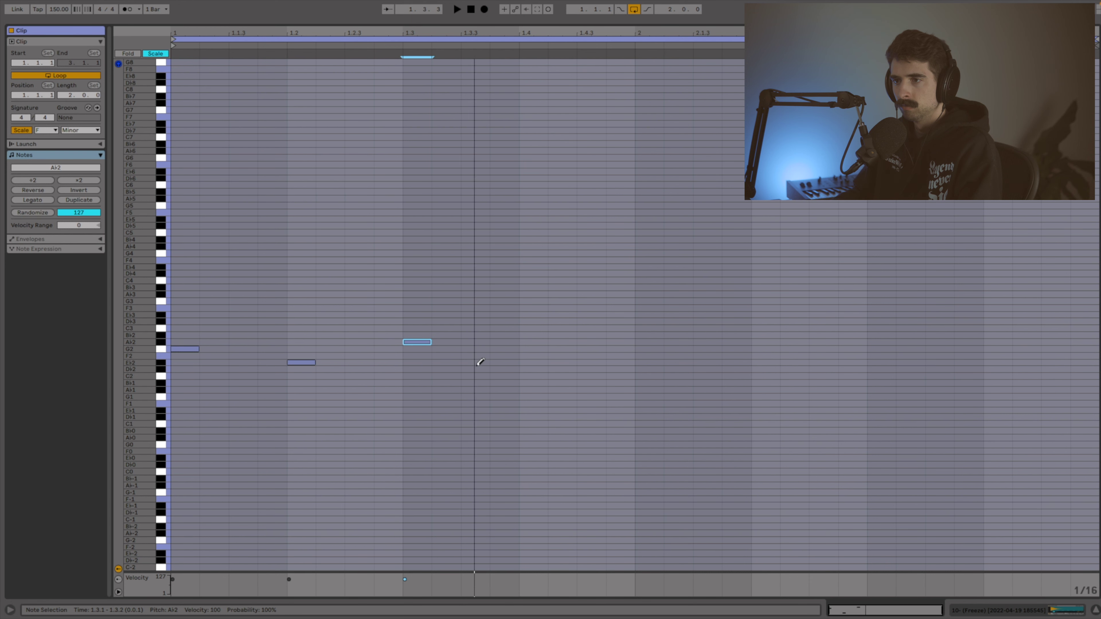
Step: Complete the pluck part with sixteenth notes C2 at 1.4.1, G2 at 2.1.1, B♭2 at 2.2.1, E♭2 at 2.3.1 and F2 at 2.4.1
{"action": "left_click", "coordinate": [477, 375]}
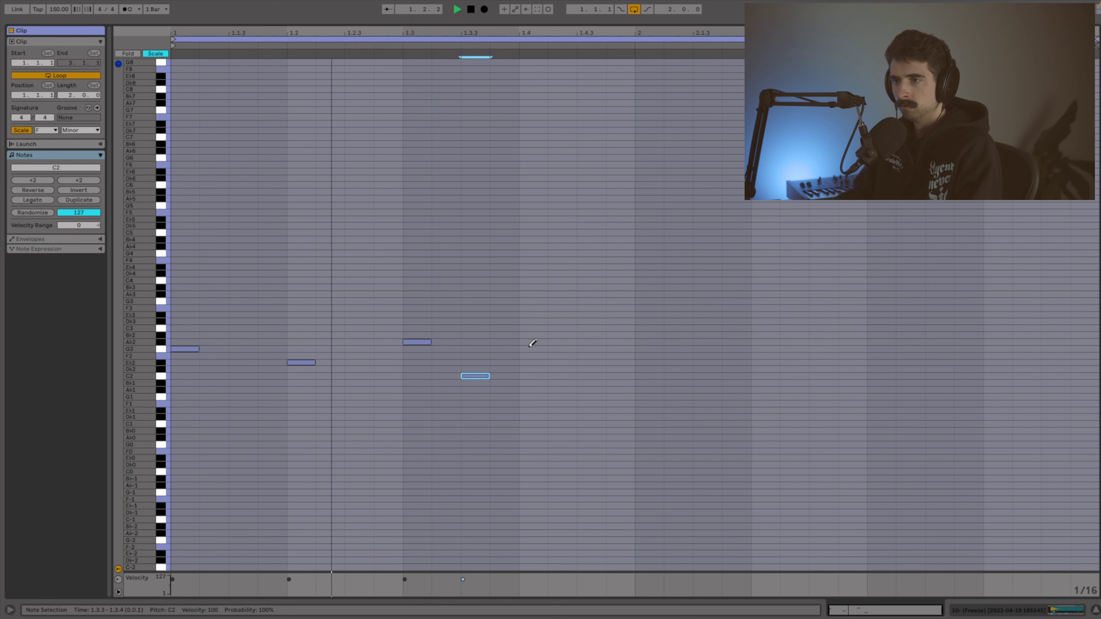
{"action": "left_click", "coordinate": [481, 375]}
{"action": "key", "text": "space"}
{"action": "left_click", "coordinate": [531, 375]}
{"action": "key", "text": "space"}
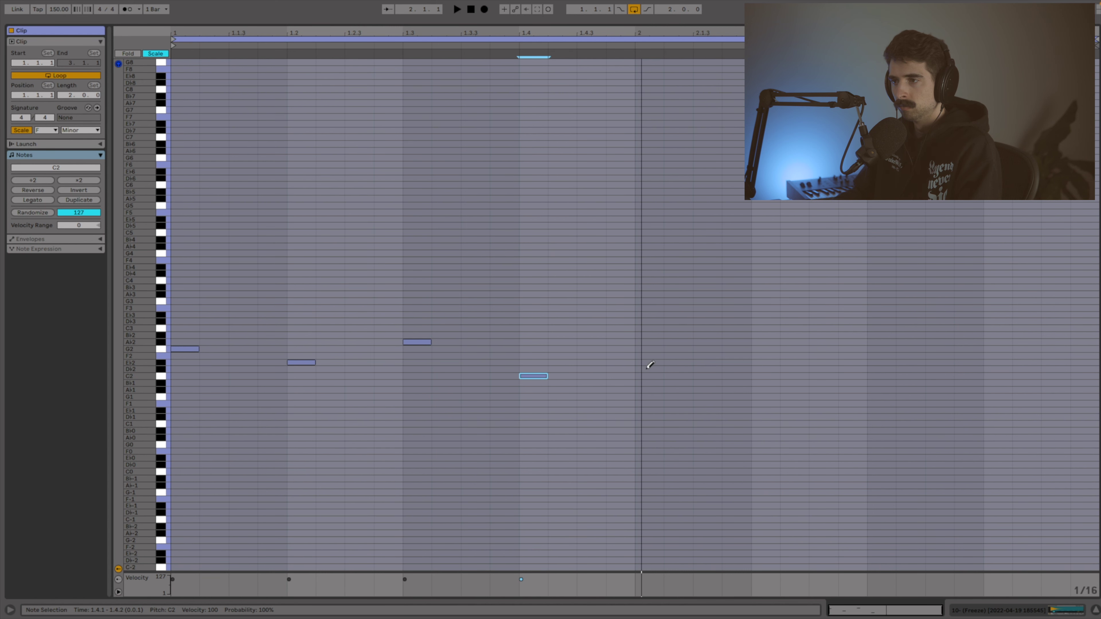
{"action": "left_click", "coordinate": [649, 348]}
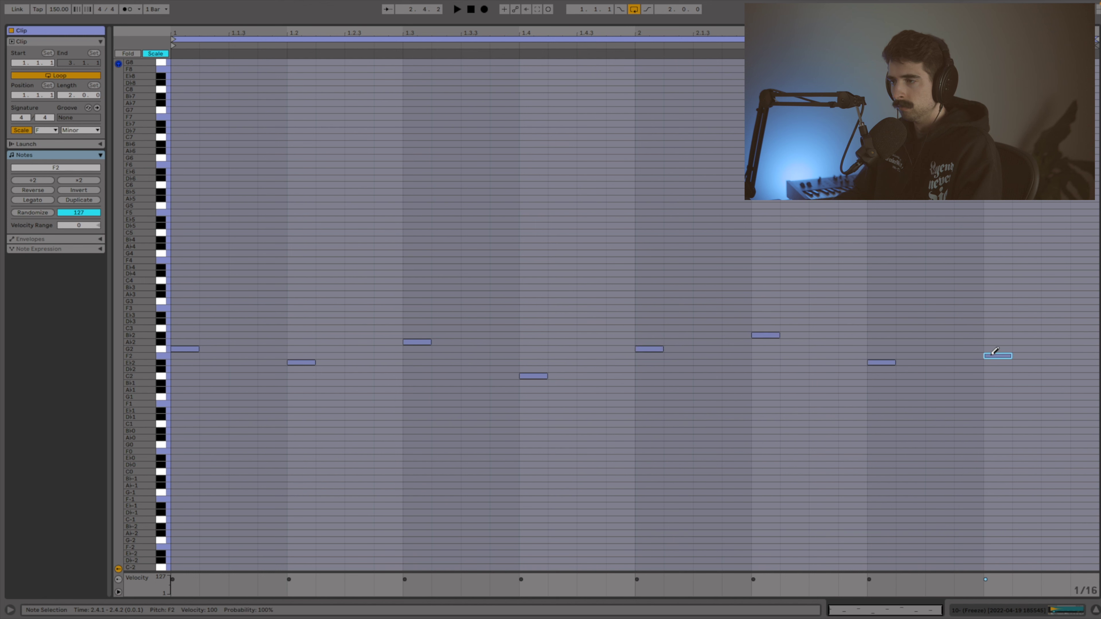
{"action": "key", "text": "space"}
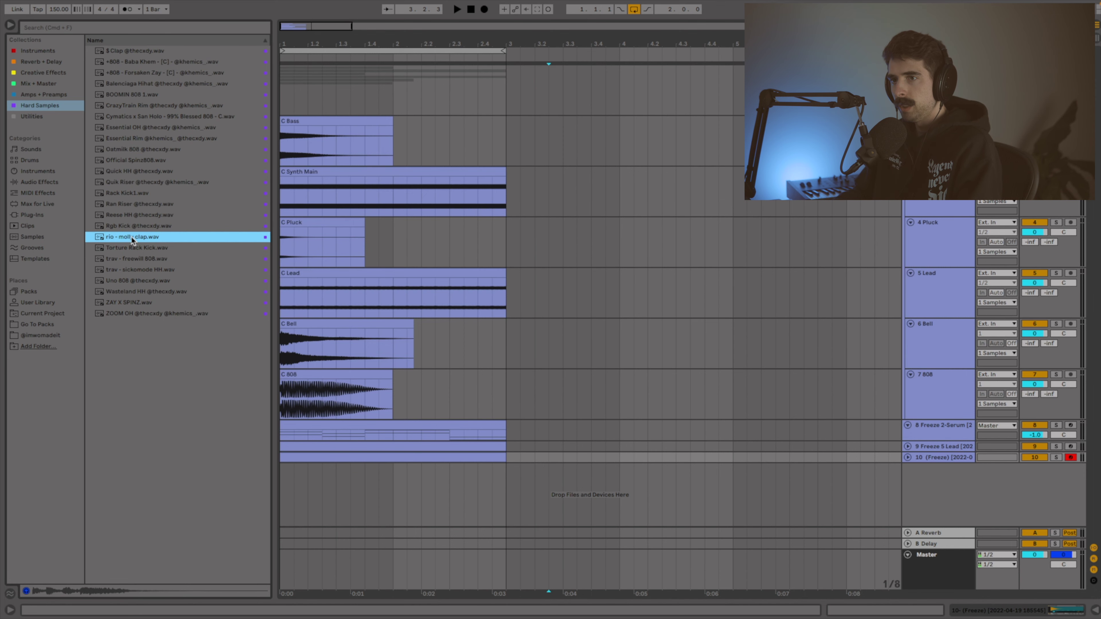
Step: Place rio - molly clap.wav on a new audio track at 1.3.1 and 2.3.1
{"action": "left_click_drag", "start_coordinate": [131, 236], "coordinate": [246, 427]}
{"action": "left_click_drag", "start_coordinate": [291, 472], "coordinate": [302, 483]}
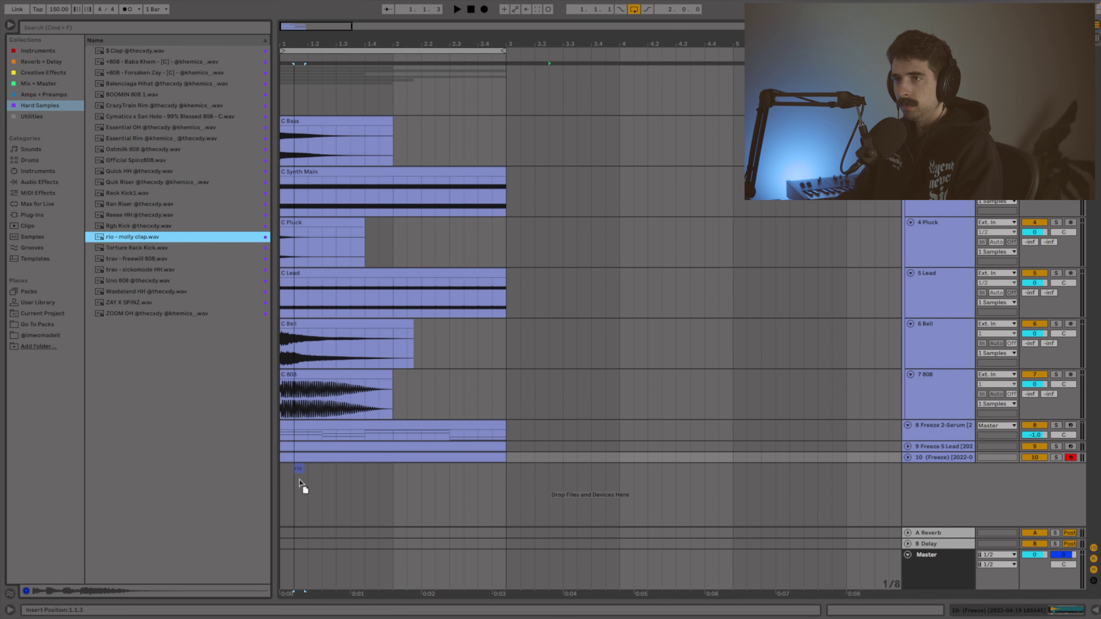
{"action": "key", "text": "space"}
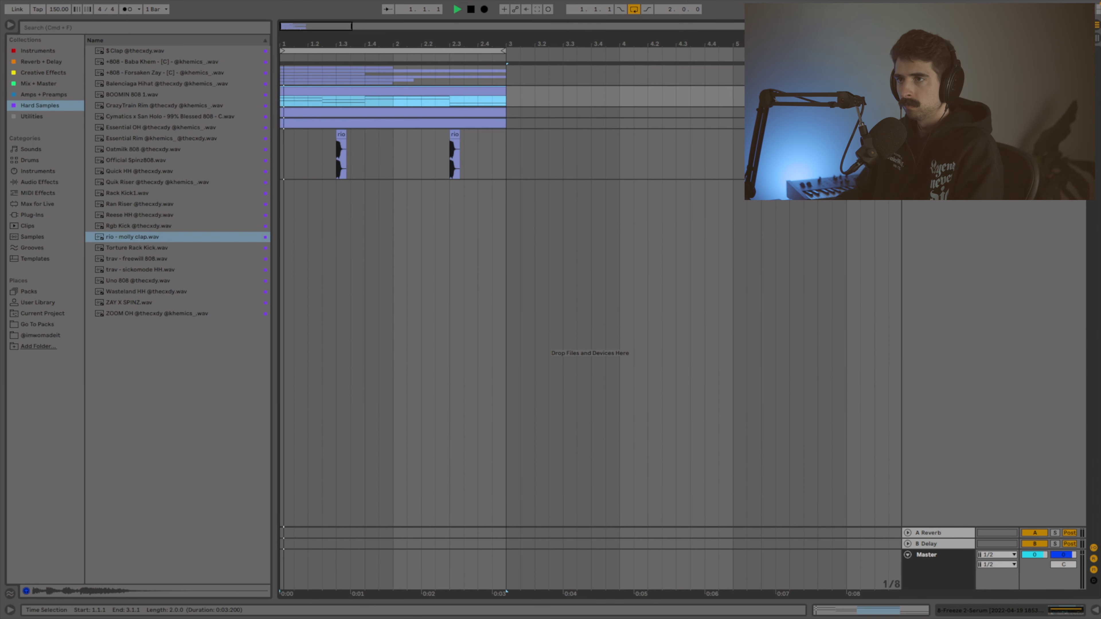
Step: Lower the clap track's volume to -10.5 dB in the mixer and return to the arrangement
{"action": "key", "text": "Tab"}
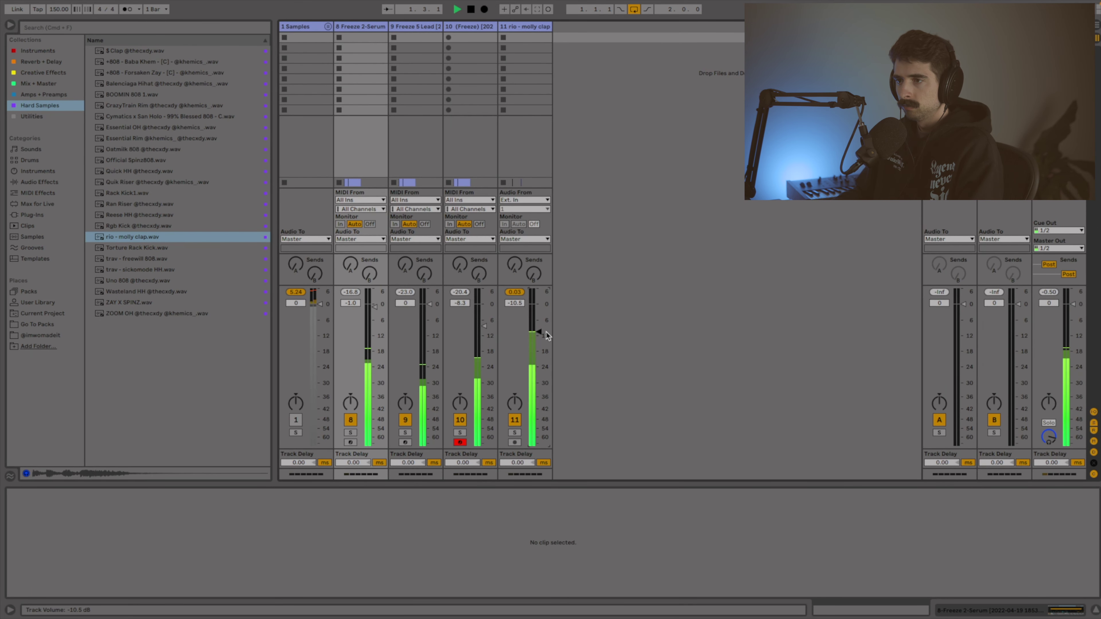
{"action": "key", "text": "Tab"}
{"action": "key", "text": "Tab"}
{"action": "key", "text": "Tab"}
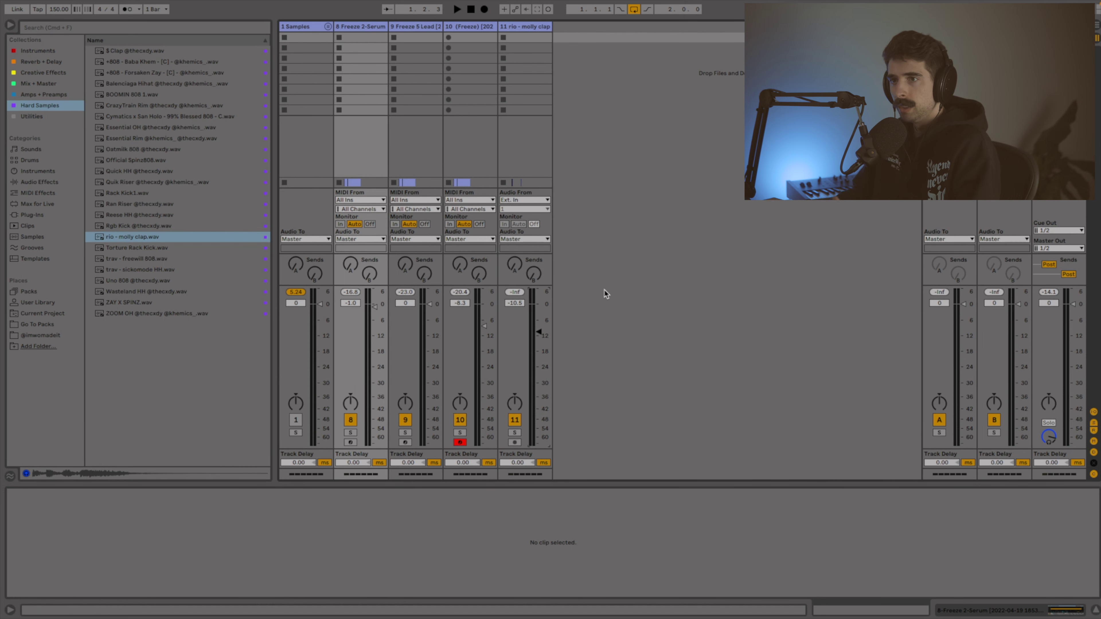
{"action": "key", "text": "Tab"}
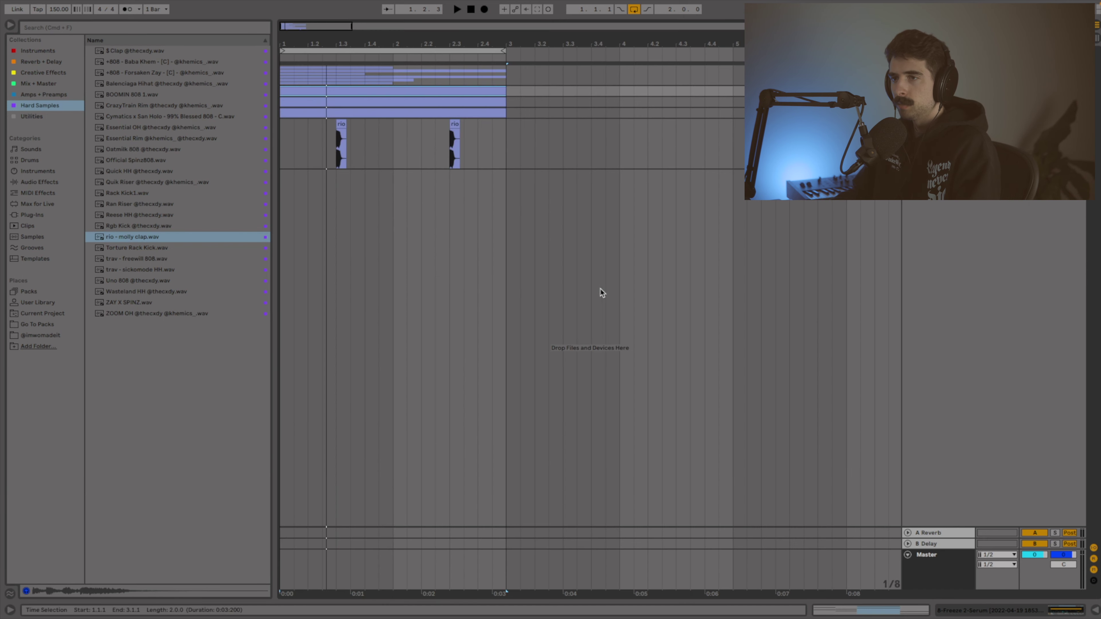
Step: Load the Reese HH sample into a new Simpler track and write C3 sixteenths on every eighth note across two bars
{"action": "left_click", "coordinate": [139, 215]}
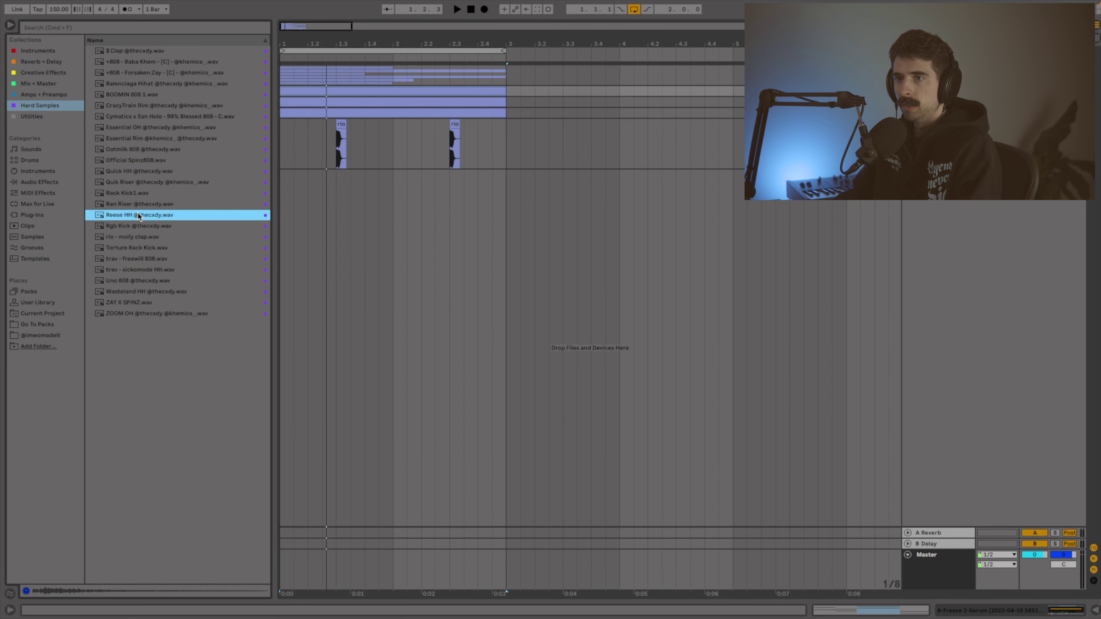
{"action": "left_click", "coordinate": [39, 51]}
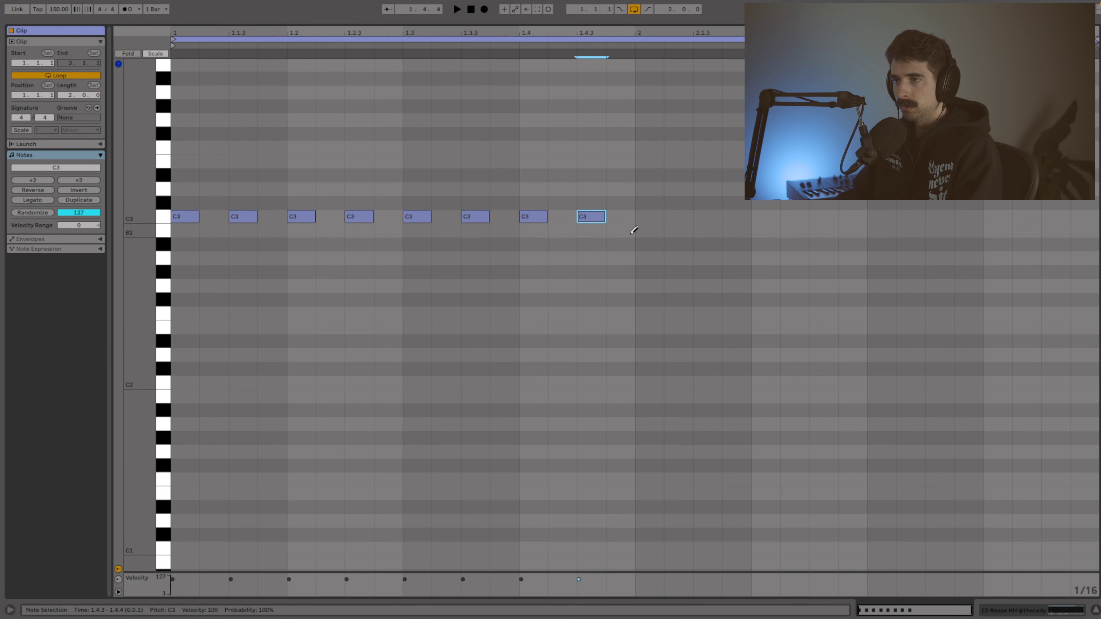
{"action": "left_click_drag", "start_coordinate": [609, 254], "coordinate": [100, 168]}
{"action": "key", "text": "ctrl+d"}
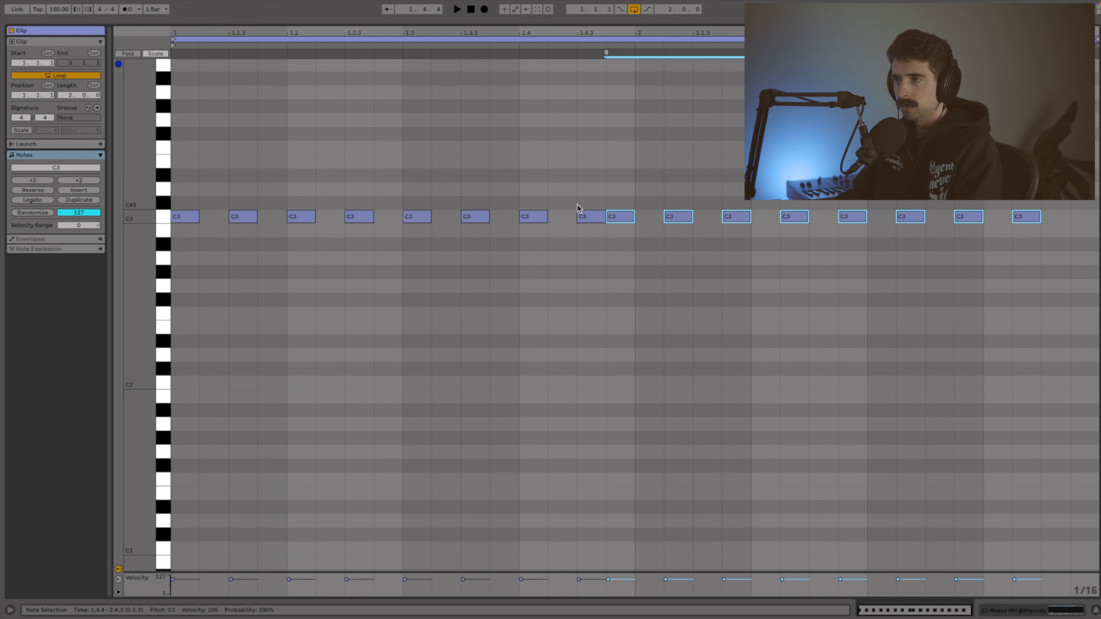
{"action": "key", "text": "Right"}
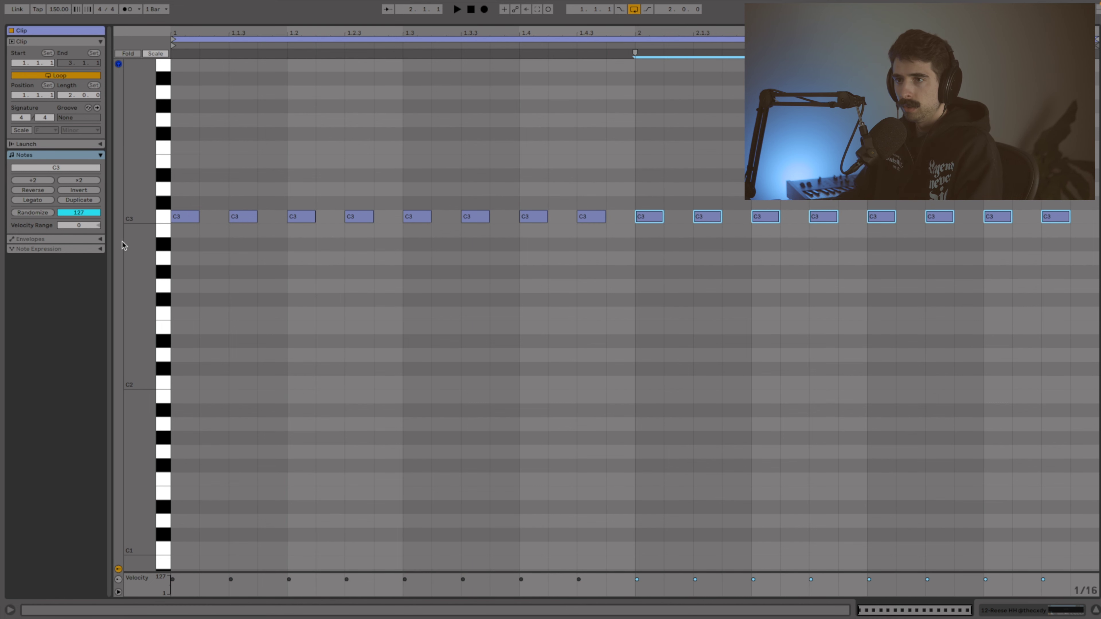
Step: Add C3 hi-hats at 1.1.2, 1.3.2, 2.1.2 and 2.3.2, plus G2 hits at 1.4.3, 1.4.4, 2.3.3 and 2.3.4
{"action": "left_click", "coordinate": [214, 218]}
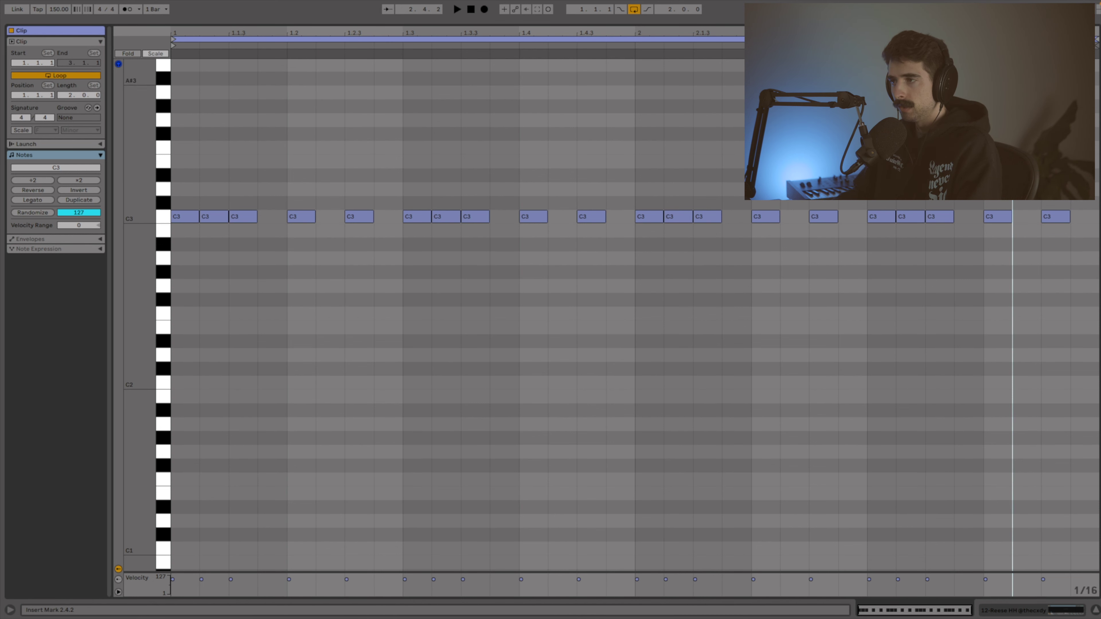
{"action": "key", "text": "space"}
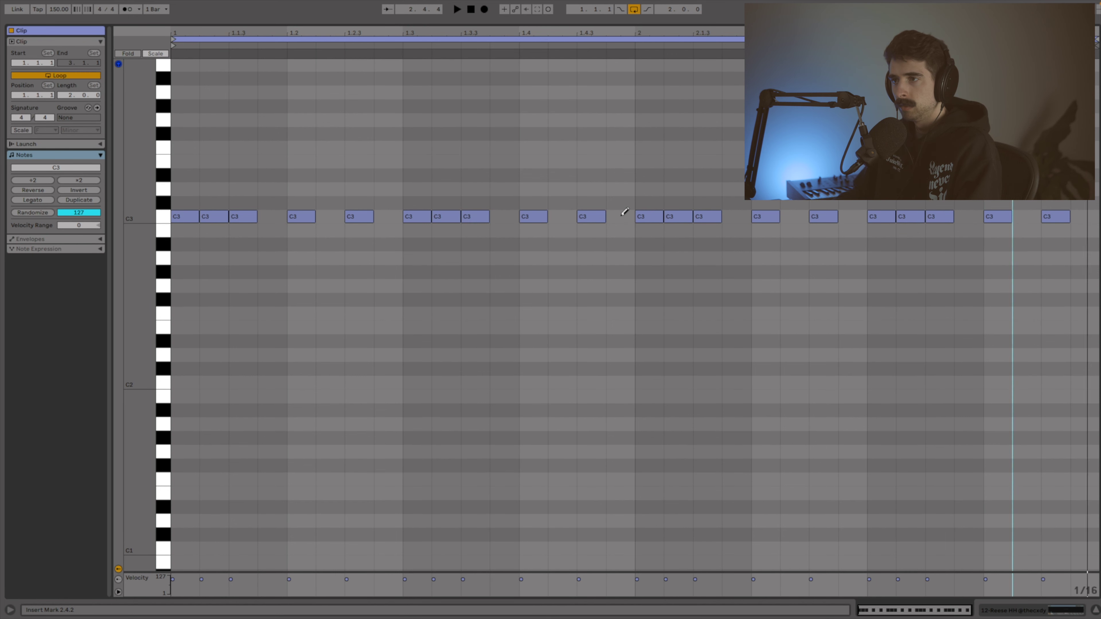
{"action": "key", "text": "space"}
{"action": "left_click", "coordinate": [607, 215]}
{"action": "left_click", "coordinate": [616, 215]}
{"action": "right_click", "coordinate": [617, 219]}
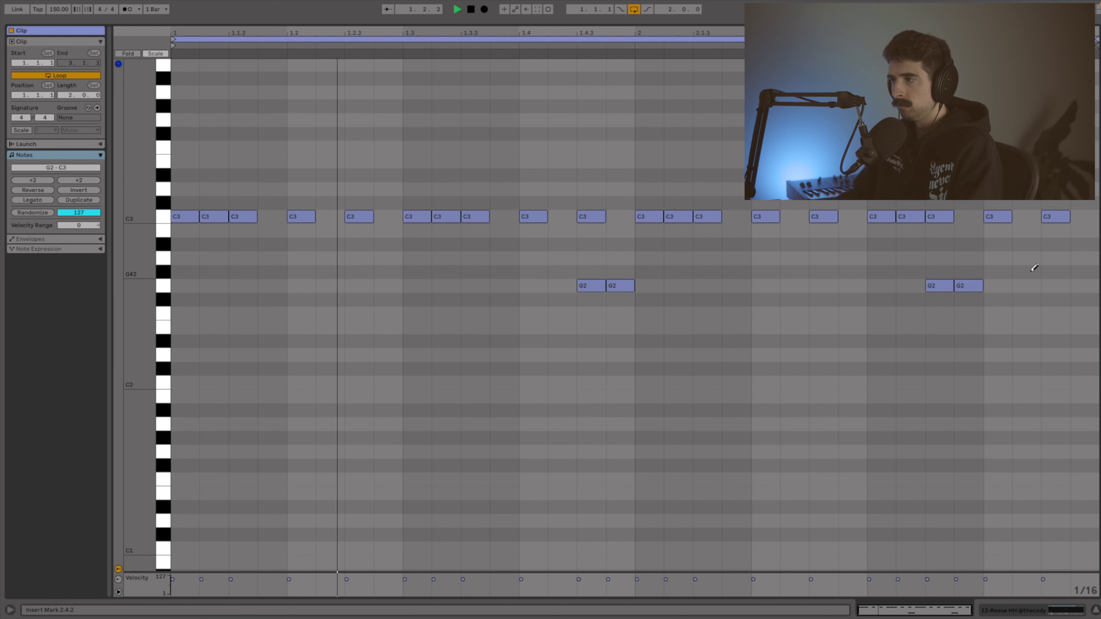
{"action": "left_click_drag", "start_coordinate": [999, 272], "coordinate": [1057, 268]}
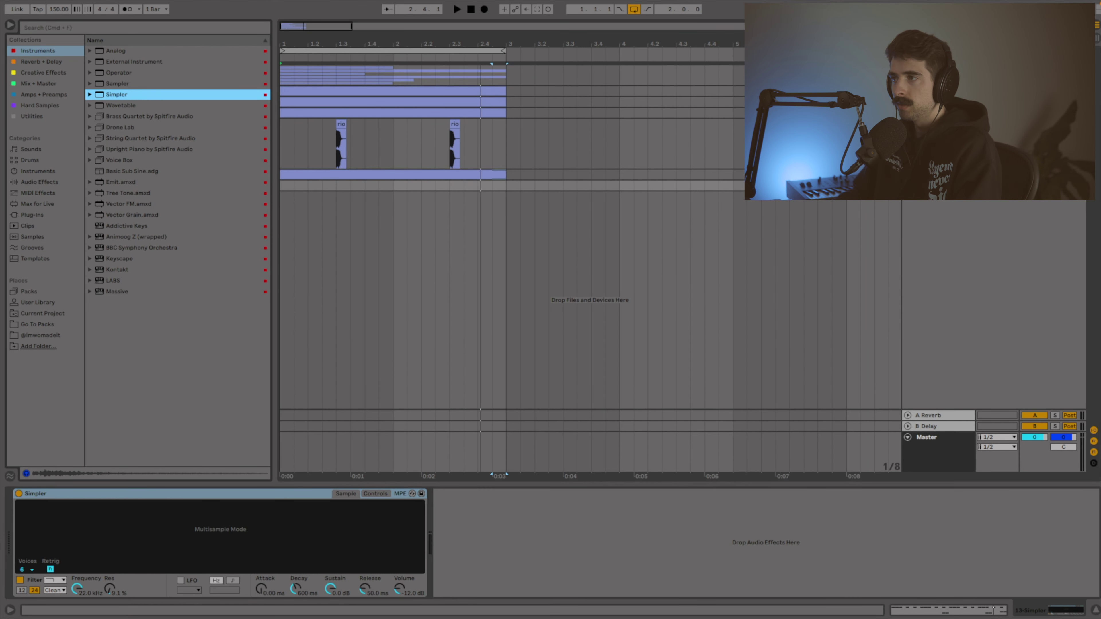
Step: Load the 808 clip from the samples group as the sample of the new Simpler on track 13
{"action": "left_click", "coordinate": [908, 70]}
{"action": "scroll", "coordinate": [588, 362], "scroll_direction": "down", "scroll_amount": 5}
{"action": "left_click", "coordinate": [338, 232]}
{"action": "left_click", "coordinate": [935, 380]}
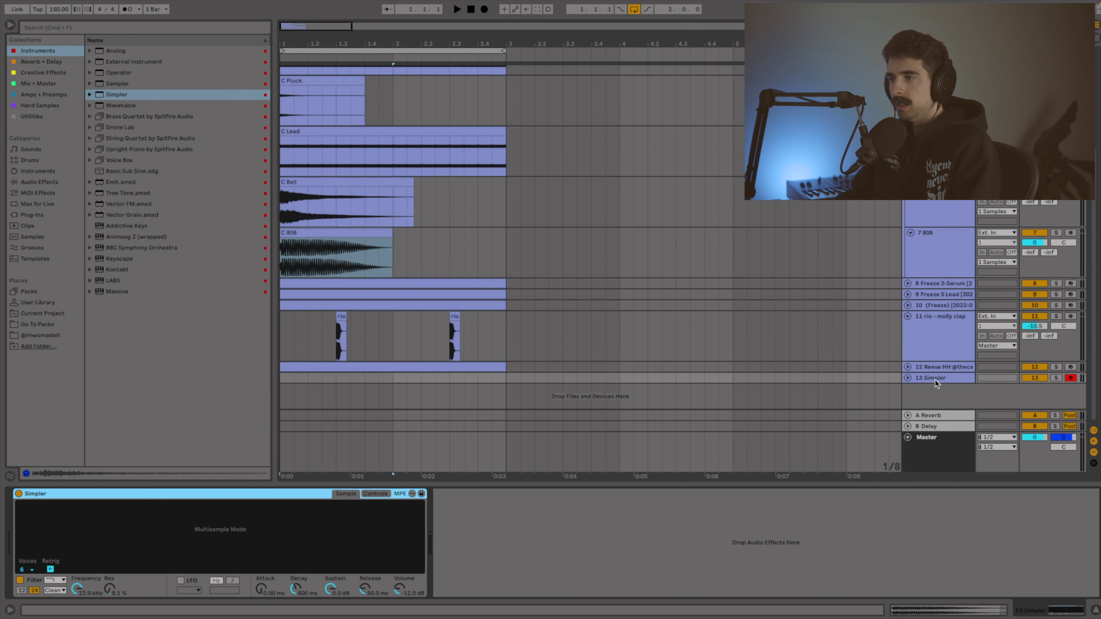
{"action": "left_click", "coordinate": [362, 247]}
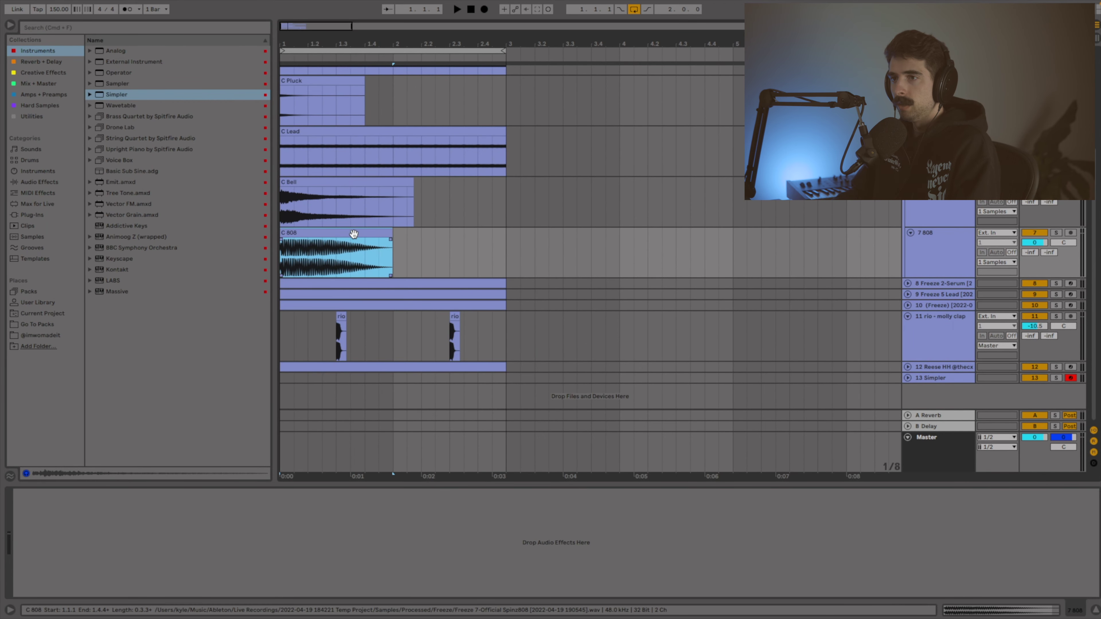
{"action": "left_click_drag", "start_coordinate": [359, 233], "coordinate": [313, 562]}
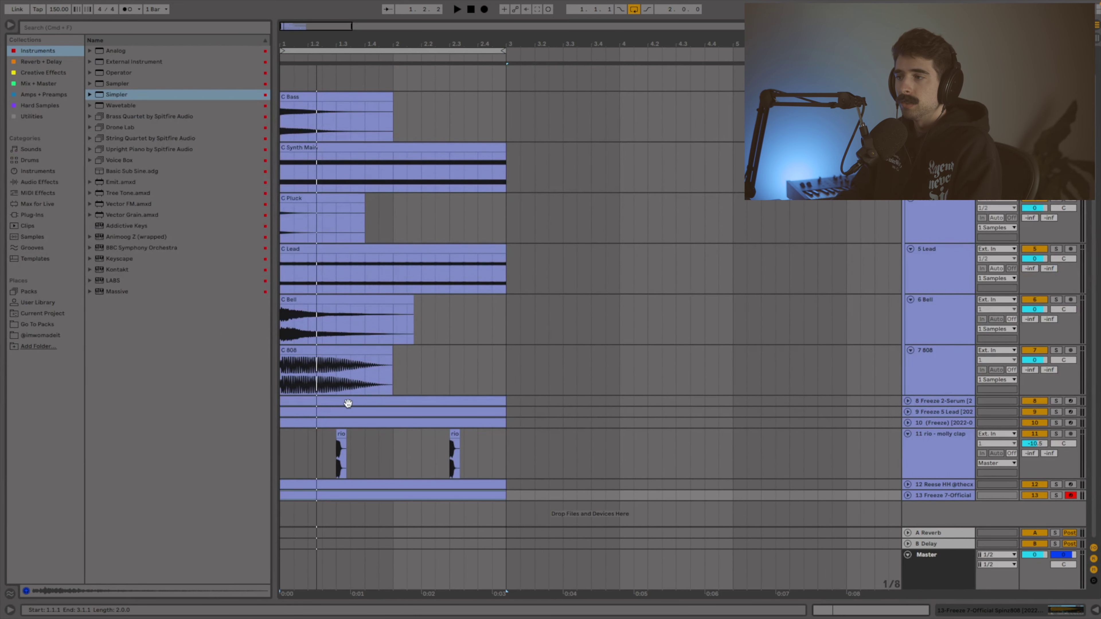
{"action": "left_click", "coordinate": [348, 403]}
{"action": "key", "text": "super+d"}
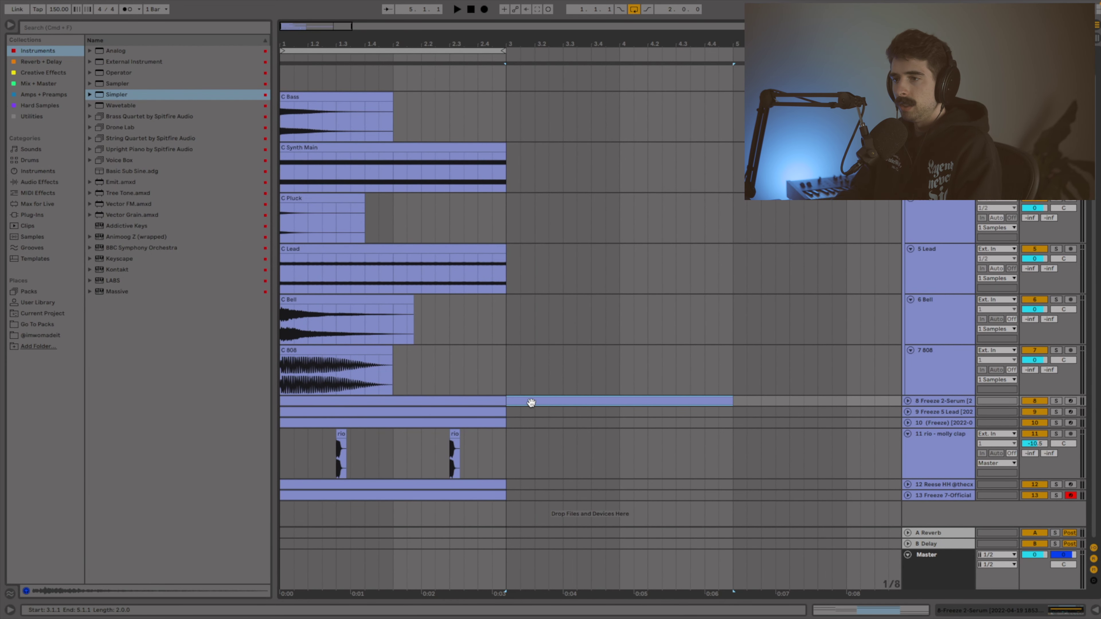
{"action": "key", "text": "super+z"}
Step: Copy track 8's chord MIDI clip onto the 808 Simpler track and delete its C4 and G2 notes
{"action": "left_click", "coordinate": [312, 499]}
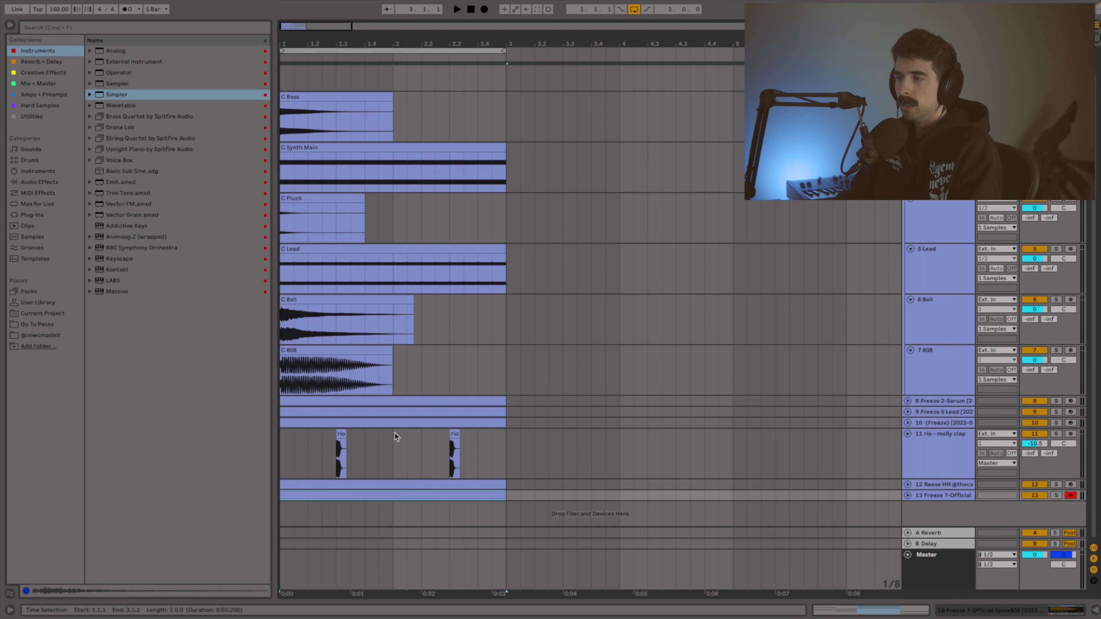
{"action": "double_click", "coordinate": [434, 495]}
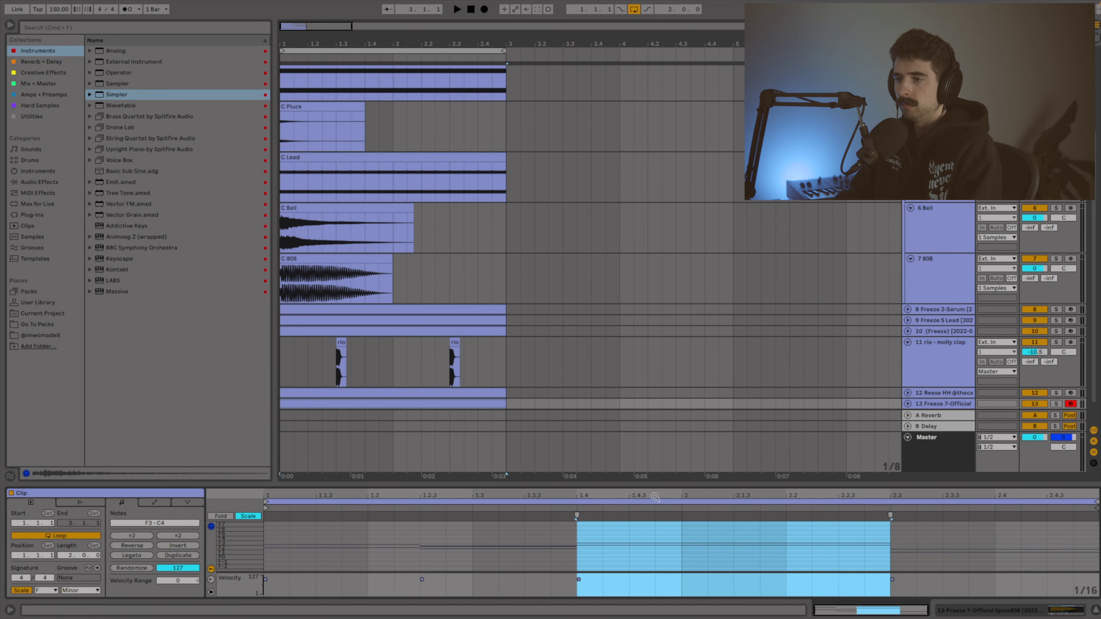
{"action": "left_click", "coordinate": [652, 483]}
{"action": "left_click", "coordinate": [656, 490]}
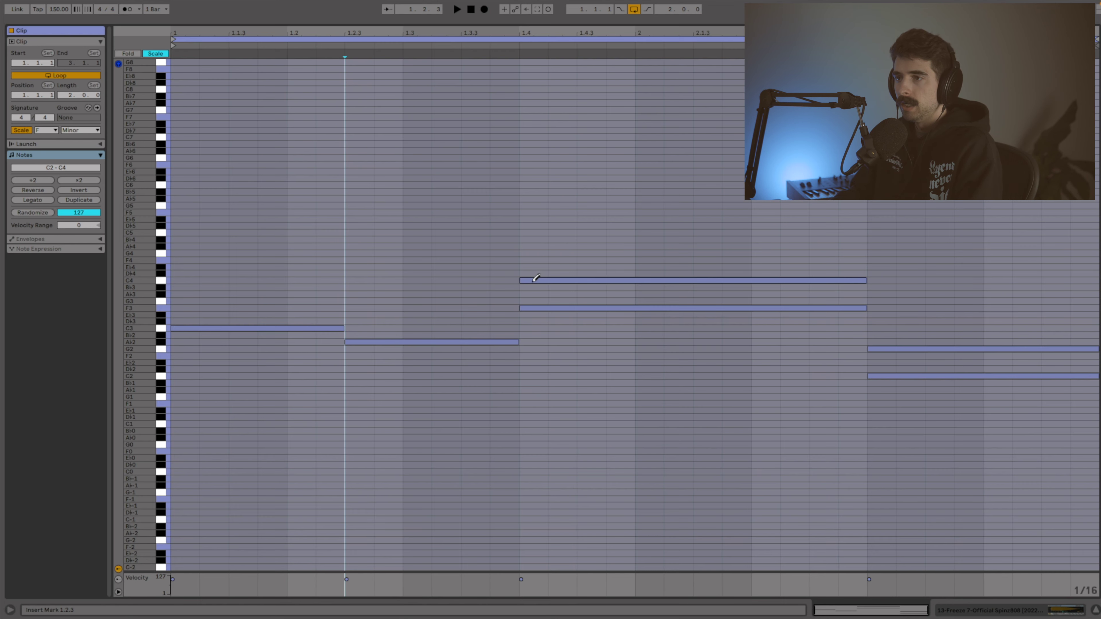
{"action": "left_click", "coordinate": [537, 278]}
{"action": "left_click", "coordinate": [895, 349]}
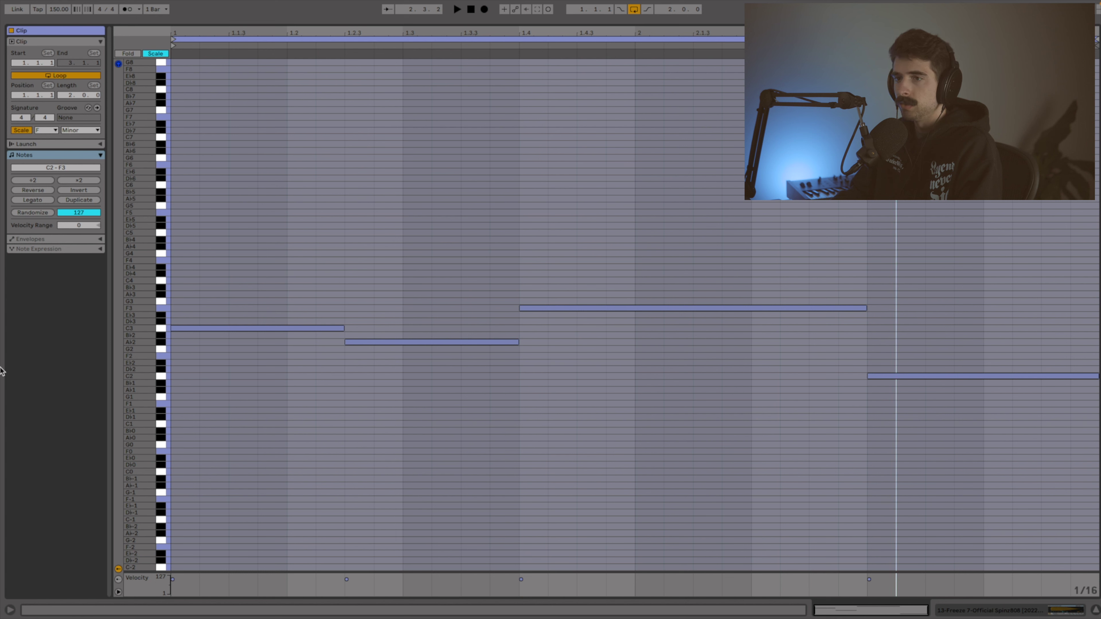
Step: Rework the start of the 808 line into sixteenth-note hits: C3 at 1.1.1, A♭3 at 1.2.3 and F3 at 1.4.1
{"action": "key", "text": "space"}
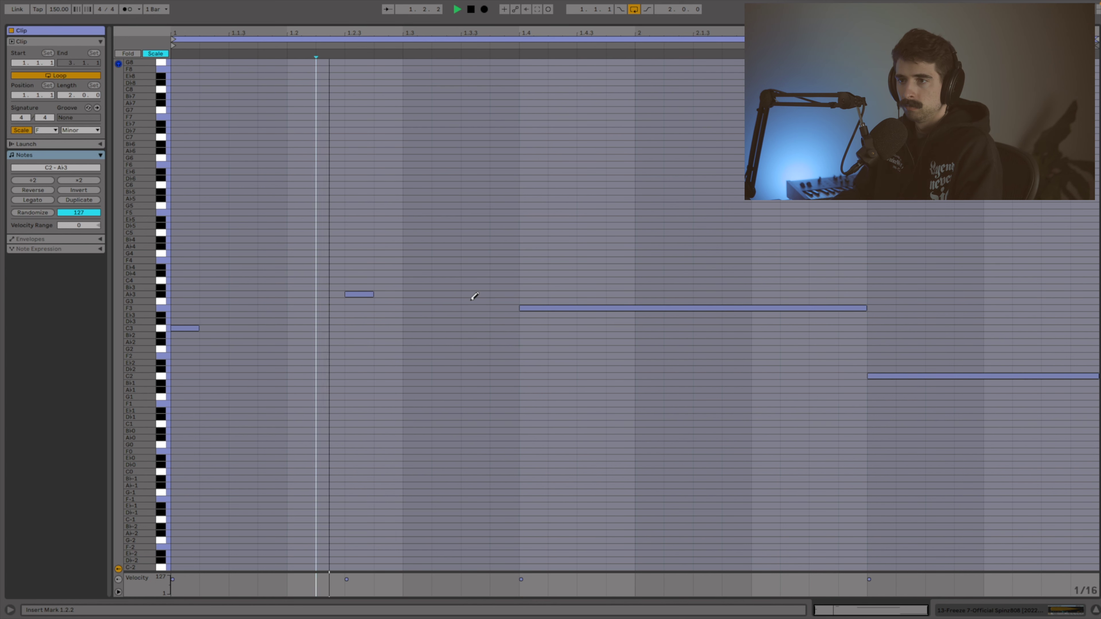
{"action": "left_click", "coordinate": [537, 307]}
{"action": "left_click", "coordinate": [538, 307]}
{"action": "key", "text": "space"}
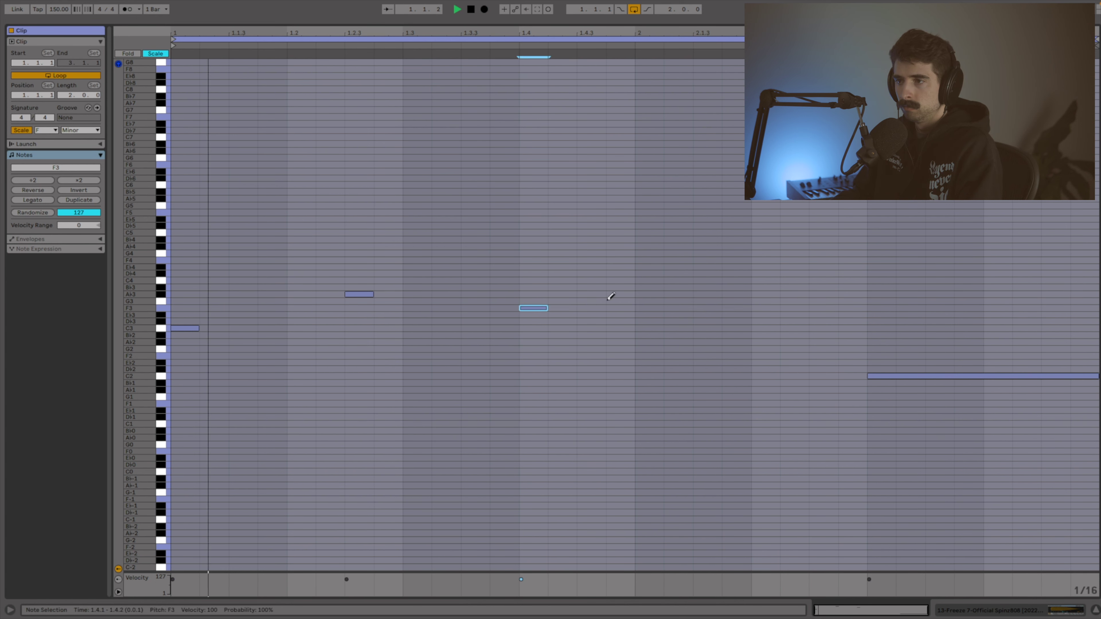
Step: Add an F3 sixteenth at 2.1.3 to the 808 line and replace its last note with a C3 sixteenth at 2.3.1
{"action": "left_click", "coordinate": [711, 308]}
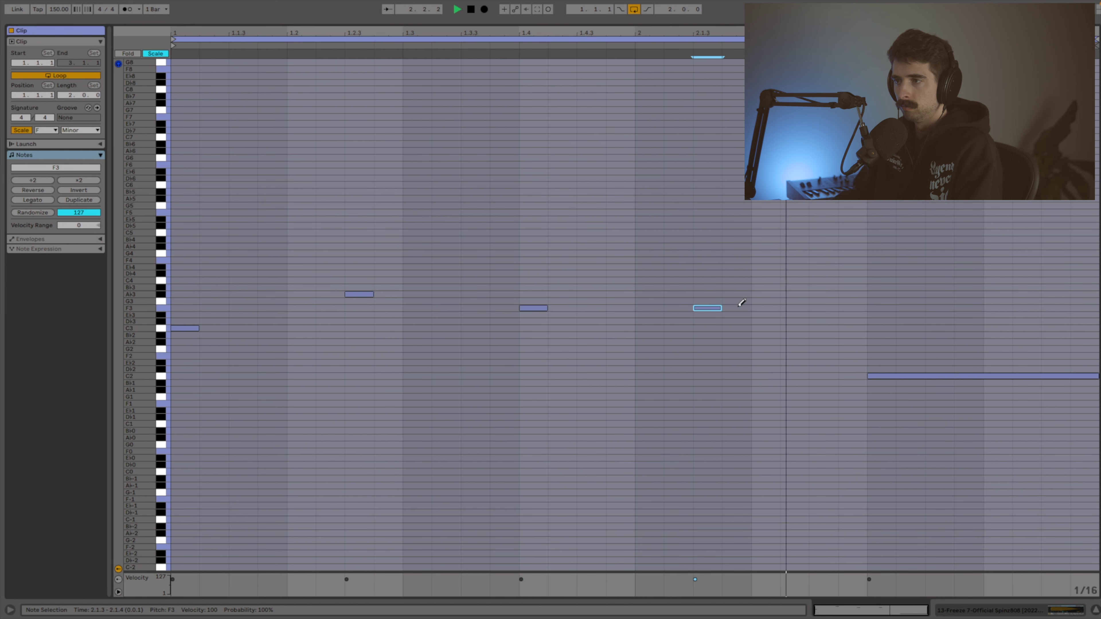
{"action": "left_click", "coordinate": [879, 376]}
{"action": "left_click", "coordinate": [879, 375]}
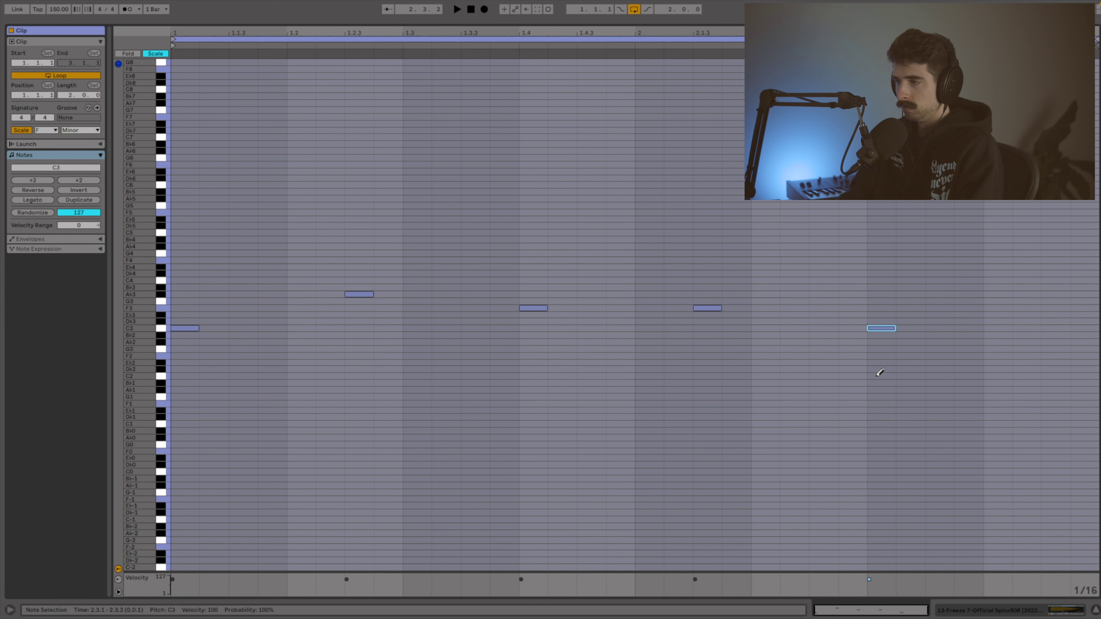
Step: Play the loop with the reworked 808 line and check the track levels in the mixer
{"action": "key", "text": "space"}
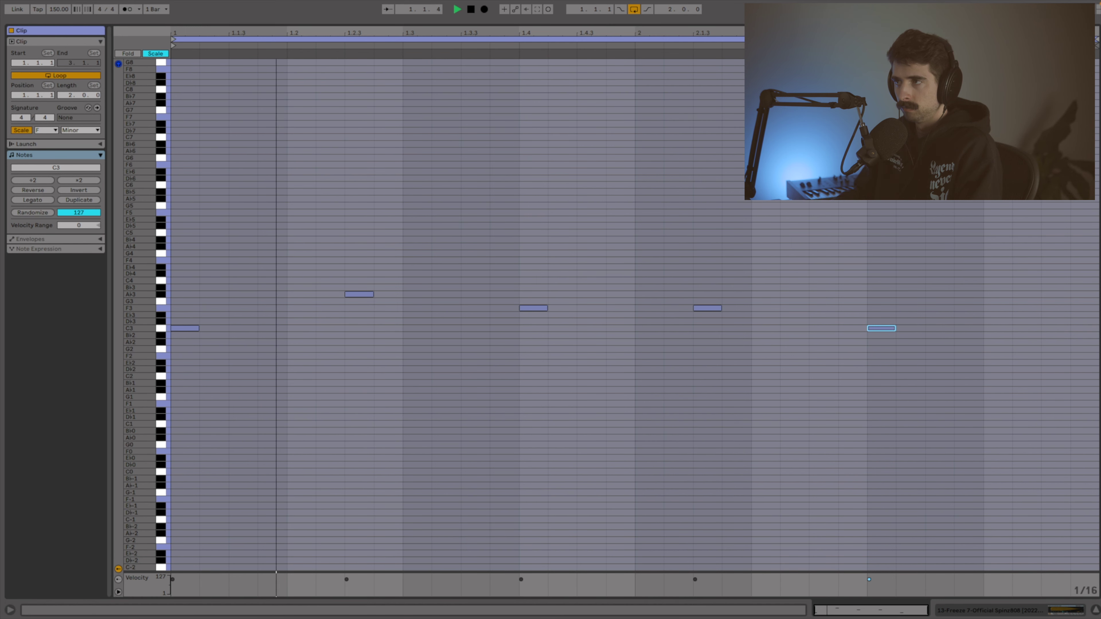
{"action": "key", "text": "alt+super+l"}
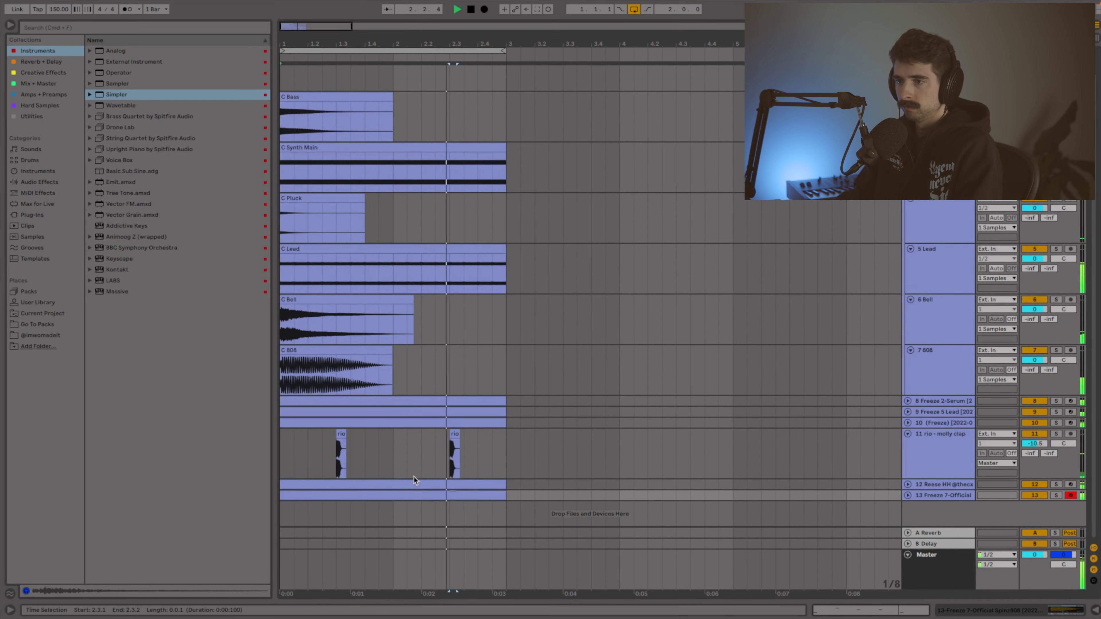
{"action": "double_click", "coordinate": [412, 484]}
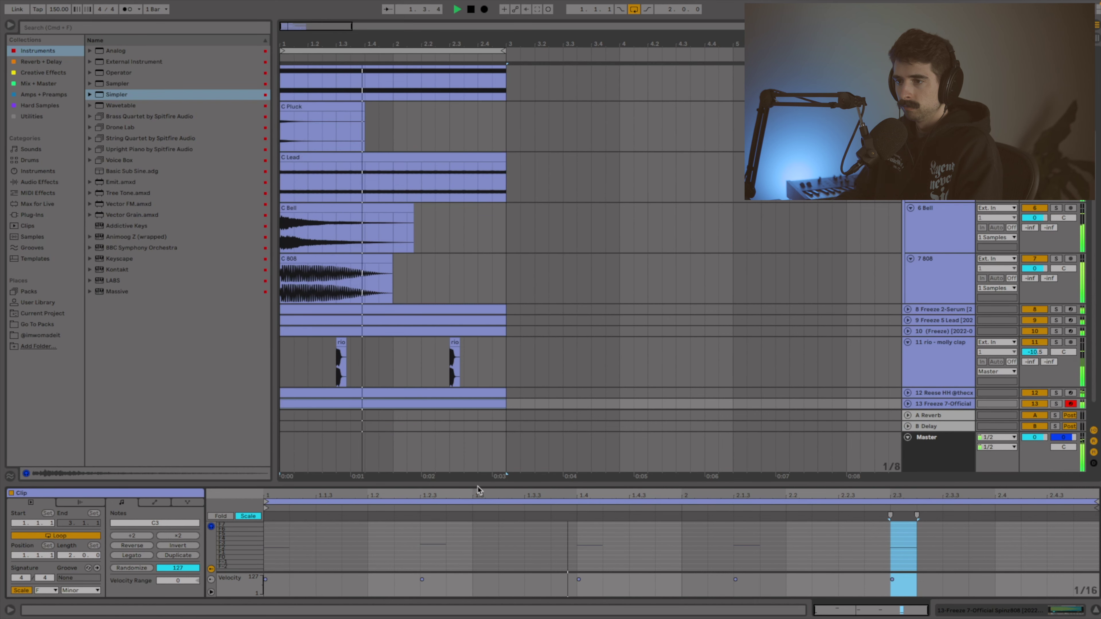
{"action": "left_click_drag", "start_coordinate": [479, 489], "coordinate": [489, 251]}
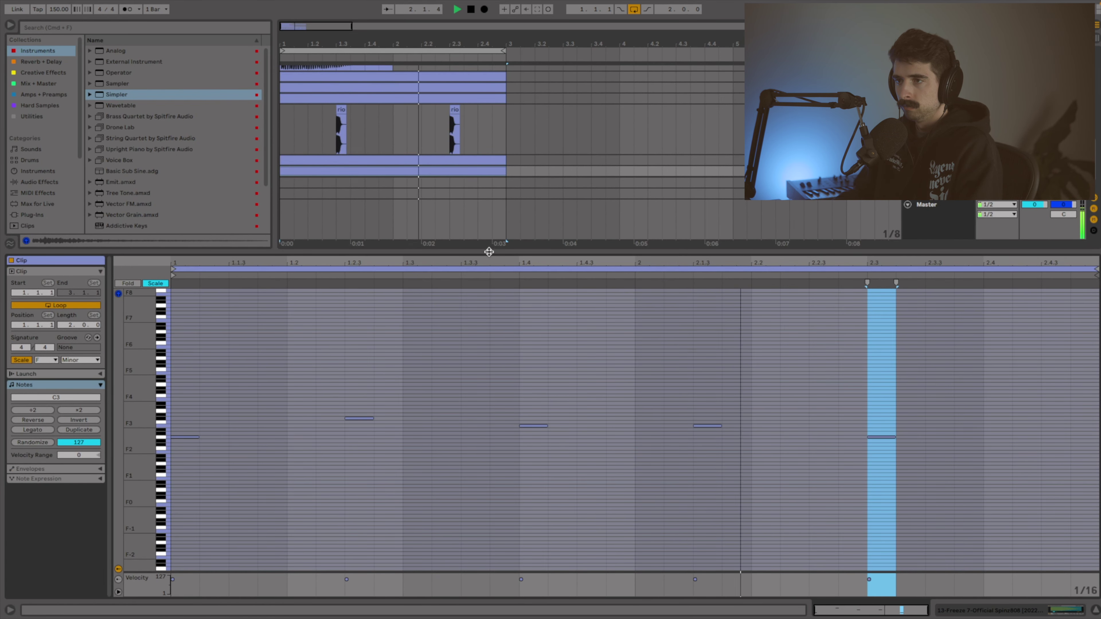
{"action": "key", "text": "Tab"}
{"action": "key", "text": "super+alt+l"}
{"action": "left_click", "coordinate": [681, 544]}
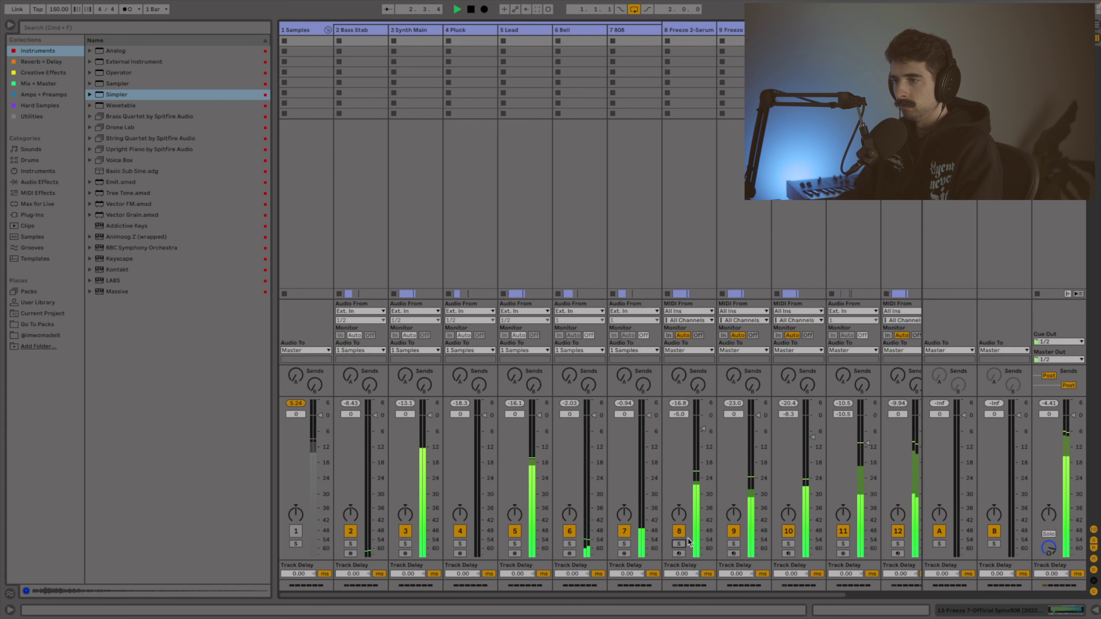
{"action": "key", "text": "Tab"}
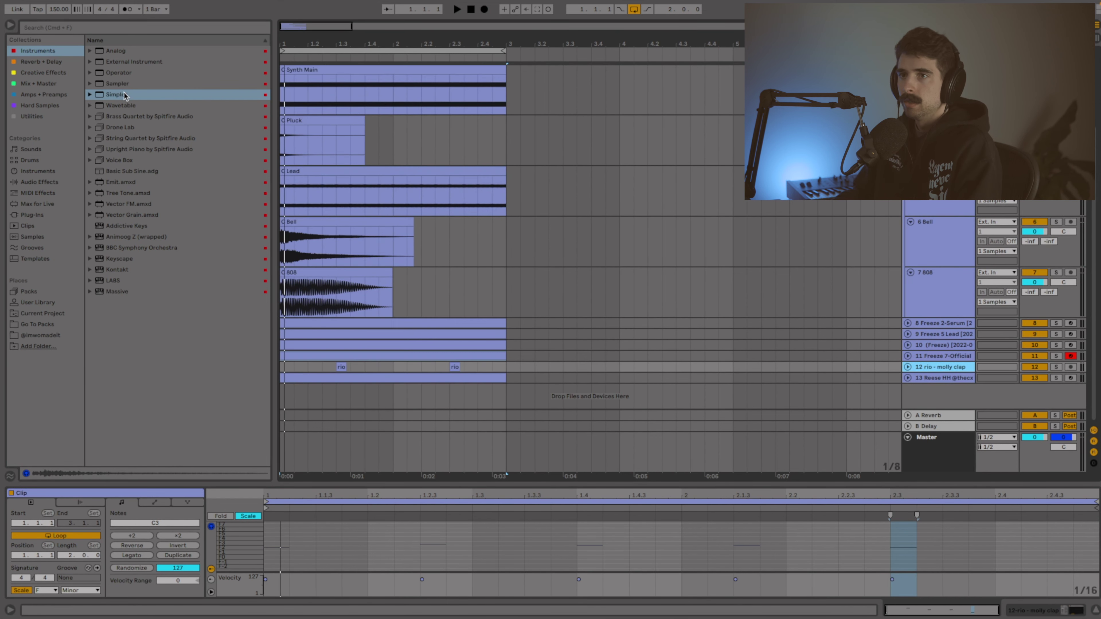
Step: Add a Simpler on a new MIDI track below the hi-hat track
{"action": "left_click", "coordinate": [125, 94]}
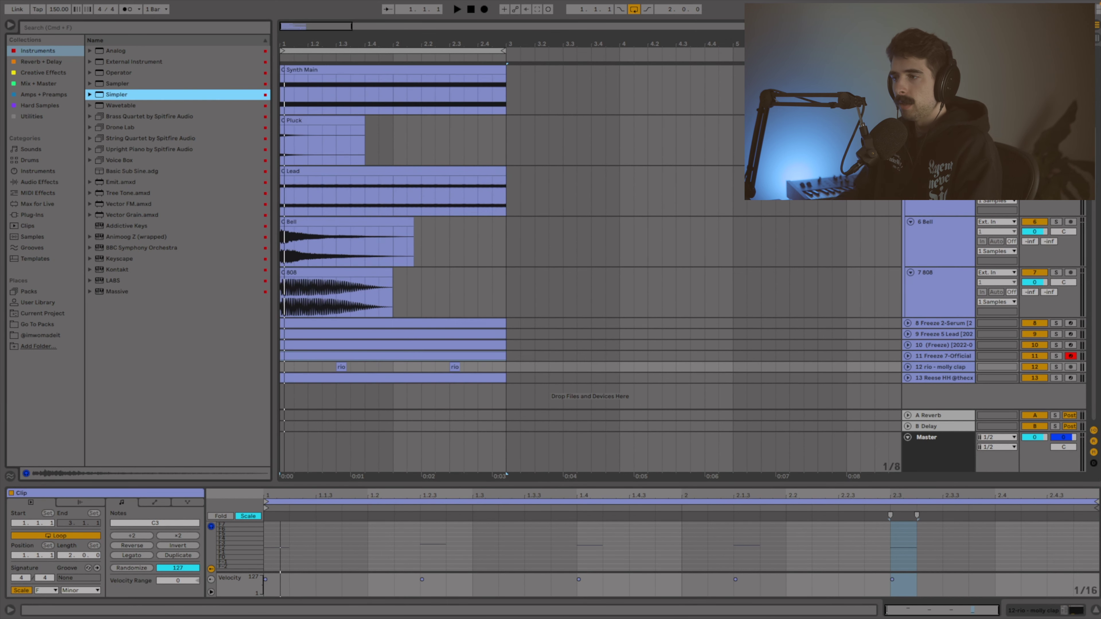
{"action": "left_click_drag", "start_coordinate": [918, 396], "coordinate": [918, 396]}
{"action": "scroll", "coordinate": [512, 164], "scroll_direction": "up", "scroll_amount": 3}
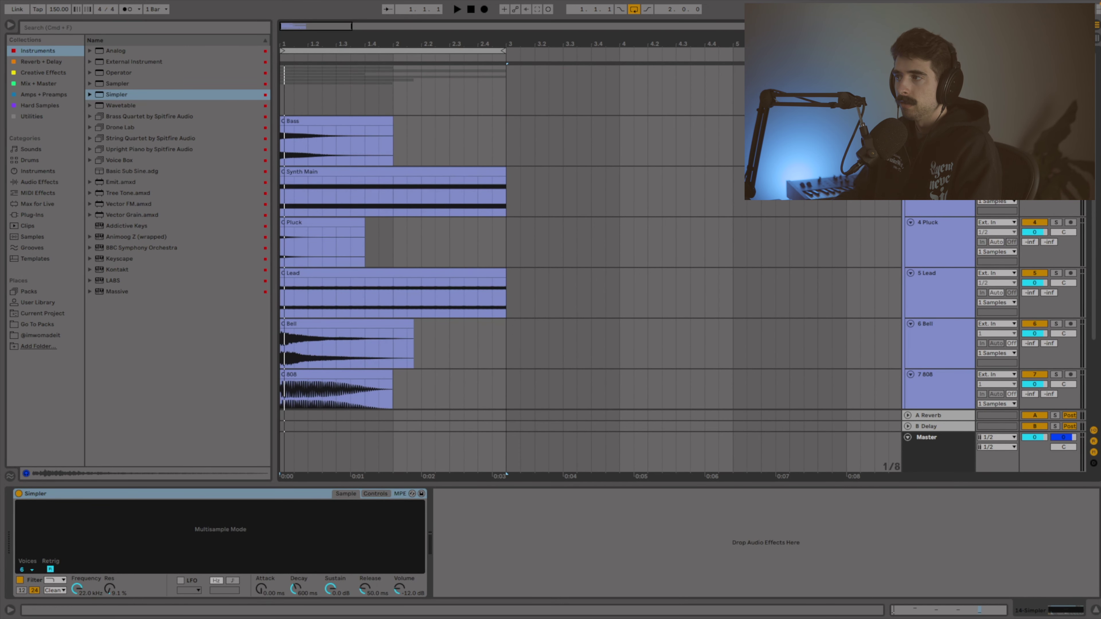
Step: Audition the Bass clip from the samples group and load it as the sample of the new Simpler
{"action": "left_click", "coordinate": [350, 122]}
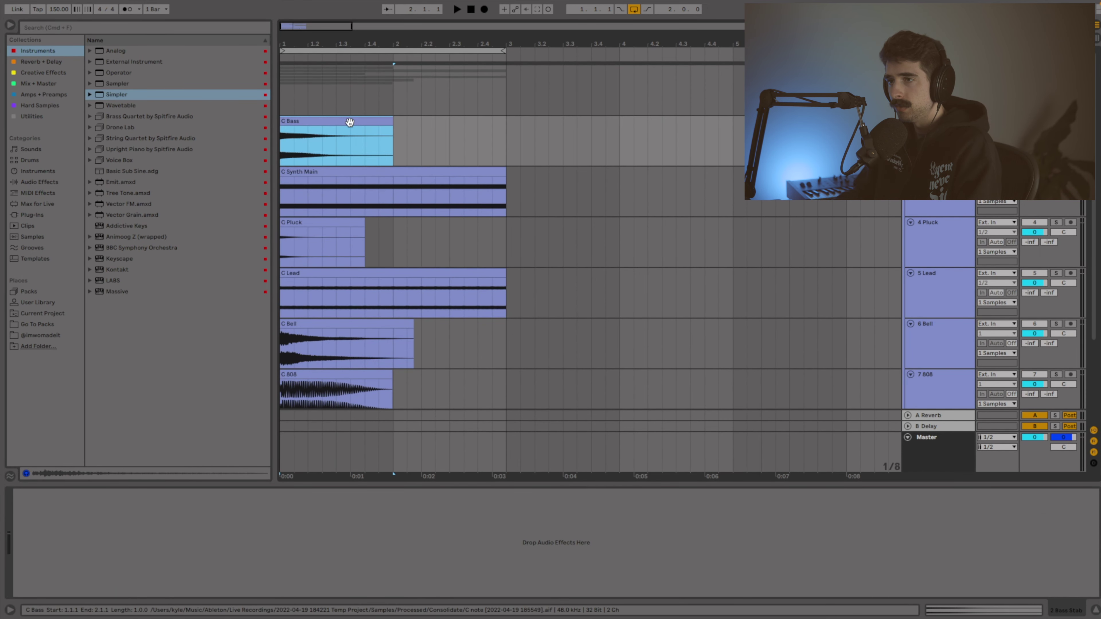
{"action": "key", "text": "space"}
{"action": "key", "text": "space"}
{"action": "scroll", "coordinate": [460, 158], "scroll_direction": "down", "scroll_amount": 3}
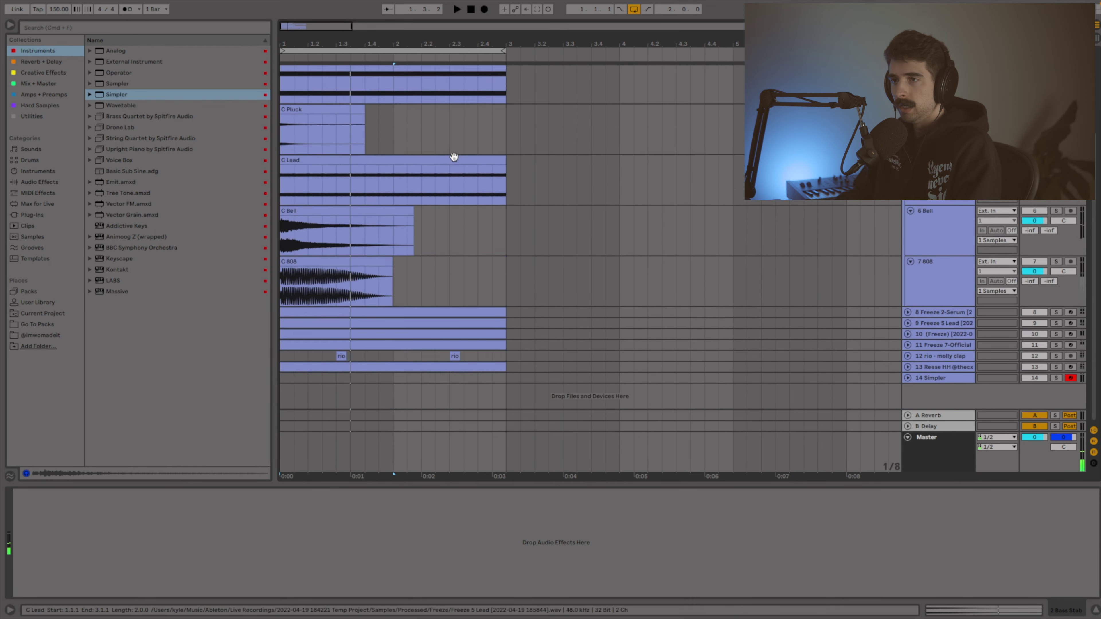
{"action": "scroll", "coordinate": [457, 160], "scroll_direction": "up", "scroll_amount": 3}
{"action": "scroll", "coordinate": [1017, 346], "scroll_direction": "down", "scroll_amount": 3}
{"action": "scroll", "coordinate": [976, 344], "scroll_direction": "up", "scroll_amount": 3}
{"action": "scroll", "coordinate": [933, 342], "scroll_direction": "down", "scroll_amount": 3}
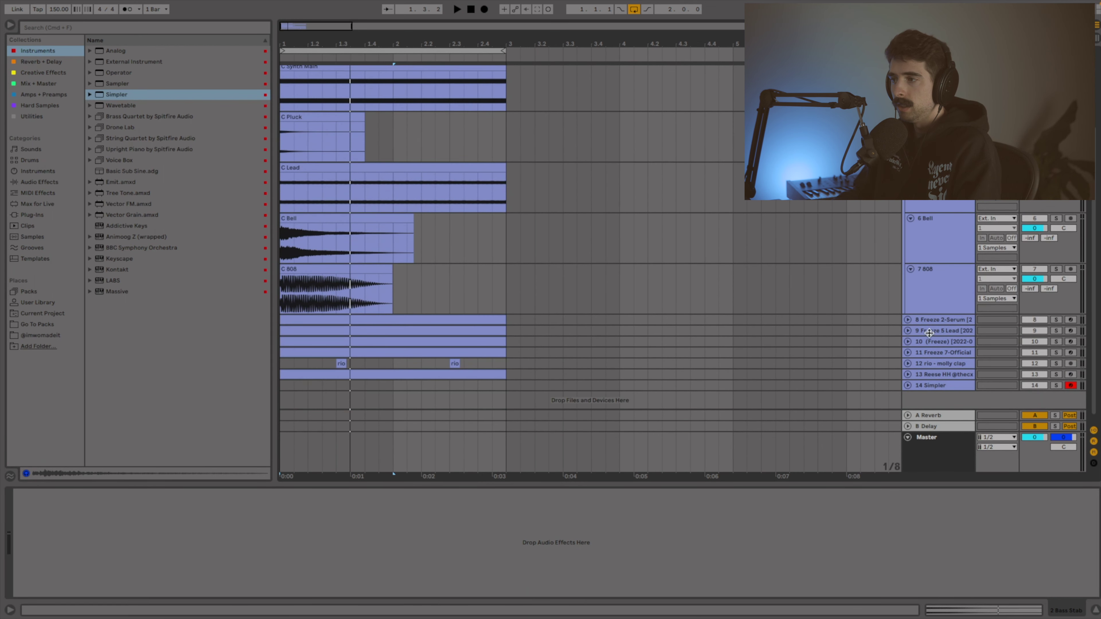
{"action": "left_click", "coordinate": [936, 386]}
{"action": "scroll", "coordinate": [370, 156], "scroll_direction": "up", "scroll_amount": 3}
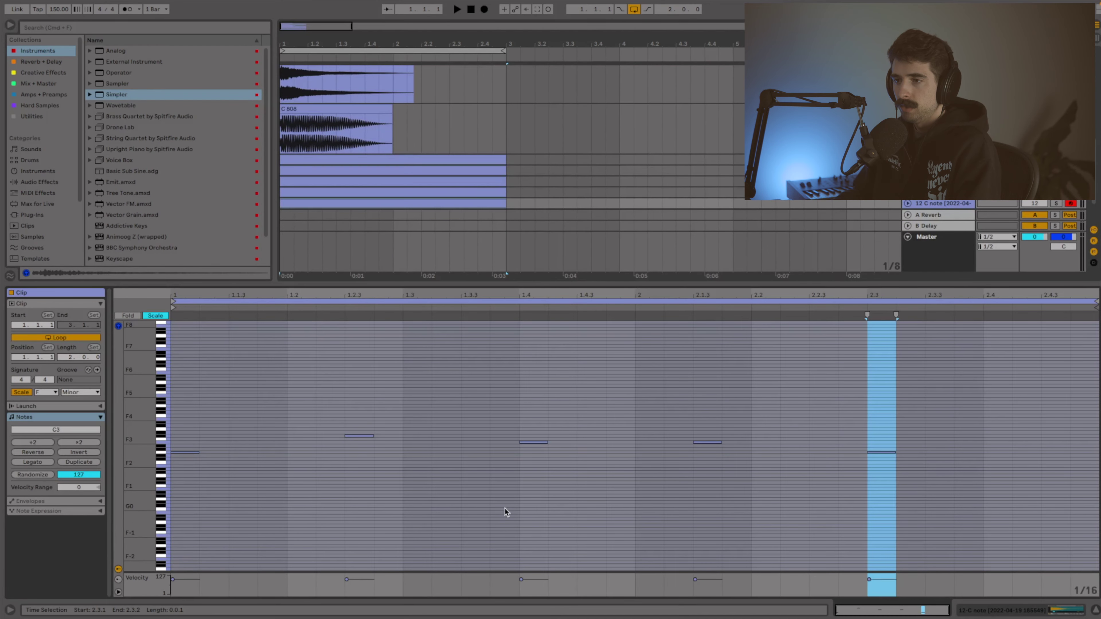
Step: Delete the bass clip's notes from 1.4.1 onward, and the first two notes of the clips on track 10 and the 808 track
{"action": "left_click_drag", "start_coordinate": [506, 513], "coordinate": [928, 419]}
{"action": "key", "text": "Delete"}
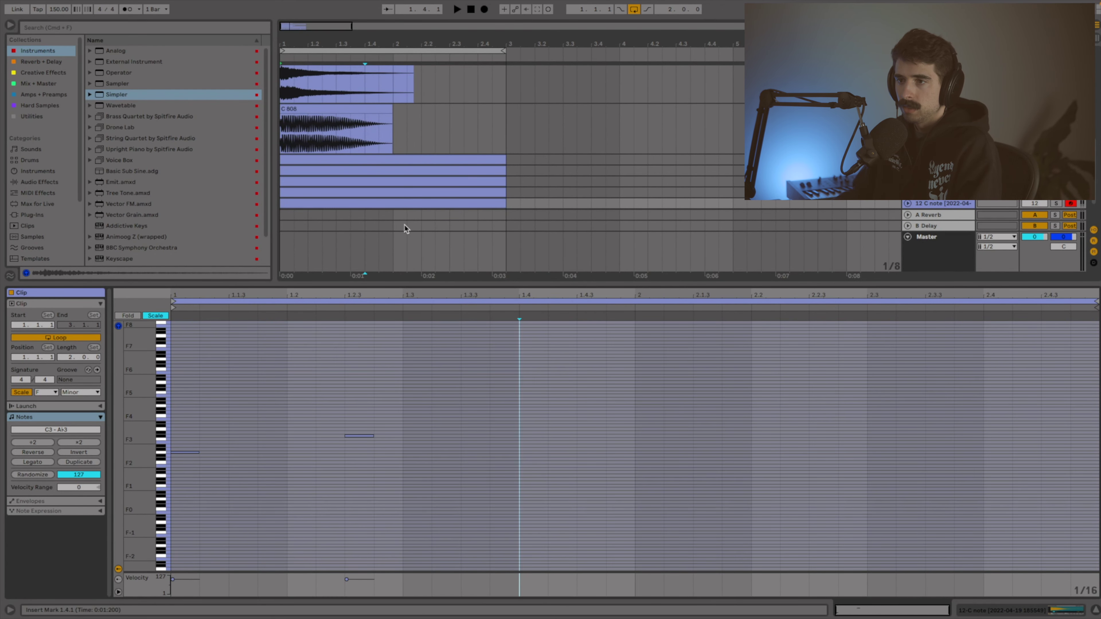
{"action": "left_click", "coordinate": [401, 182]}
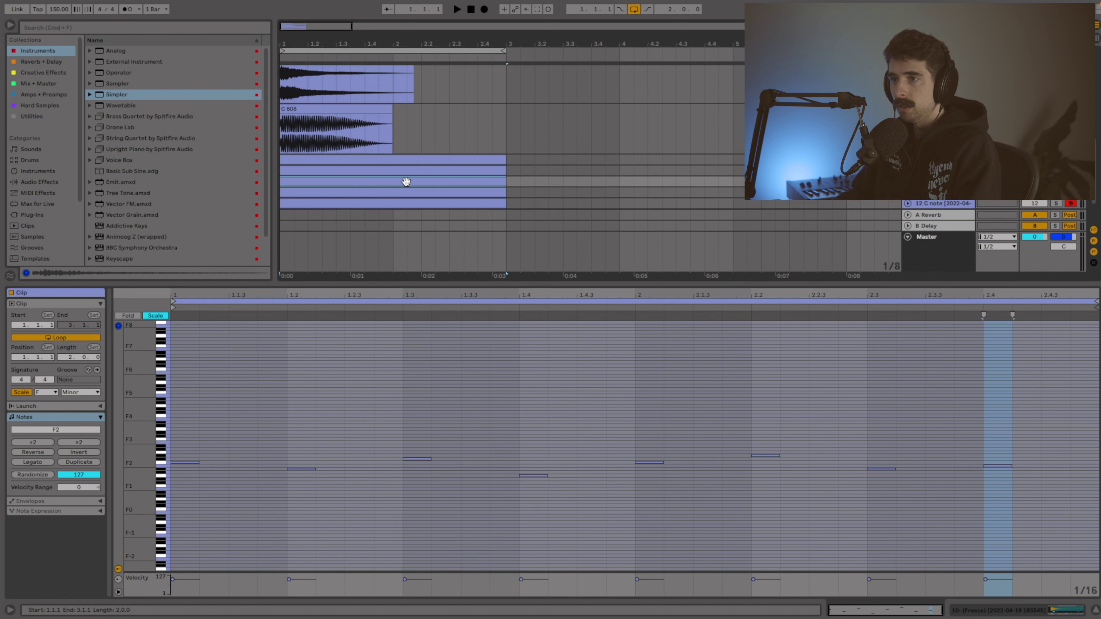
{"action": "double_click", "coordinate": [406, 181]}
{"action": "left_click_drag", "start_coordinate": [338, 507], "coordinate": [22, 308]}
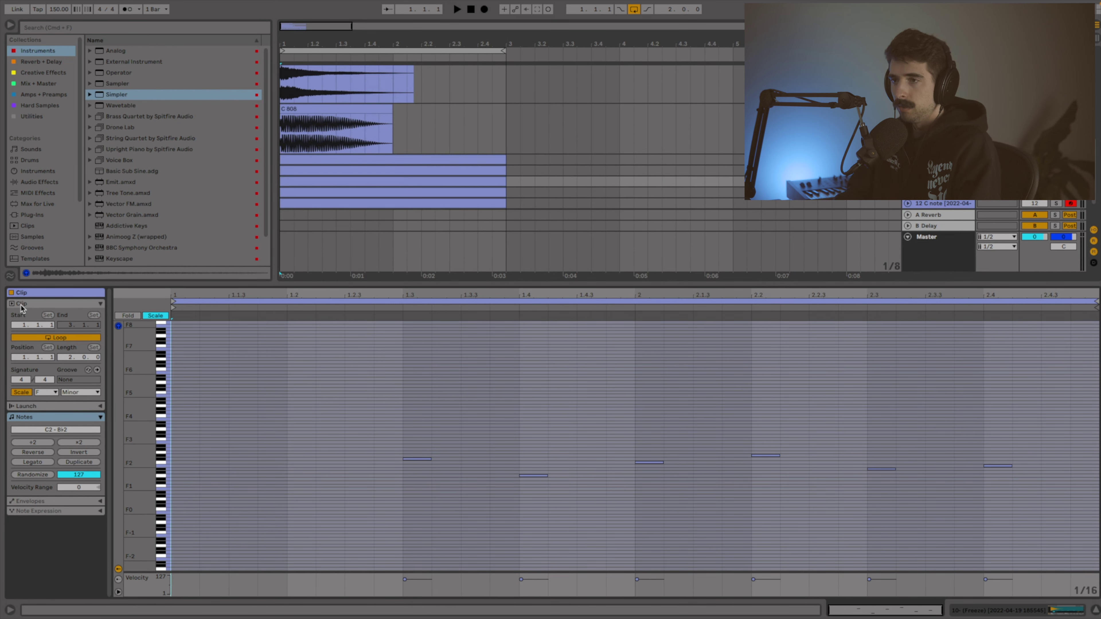
{"action": "left_click", "coordinate": [388, 193]}
Step: Play the loop in the mixer view and switch the bass Simpler on track 12 to Classic mode
{"action": "key", "text": "space"}
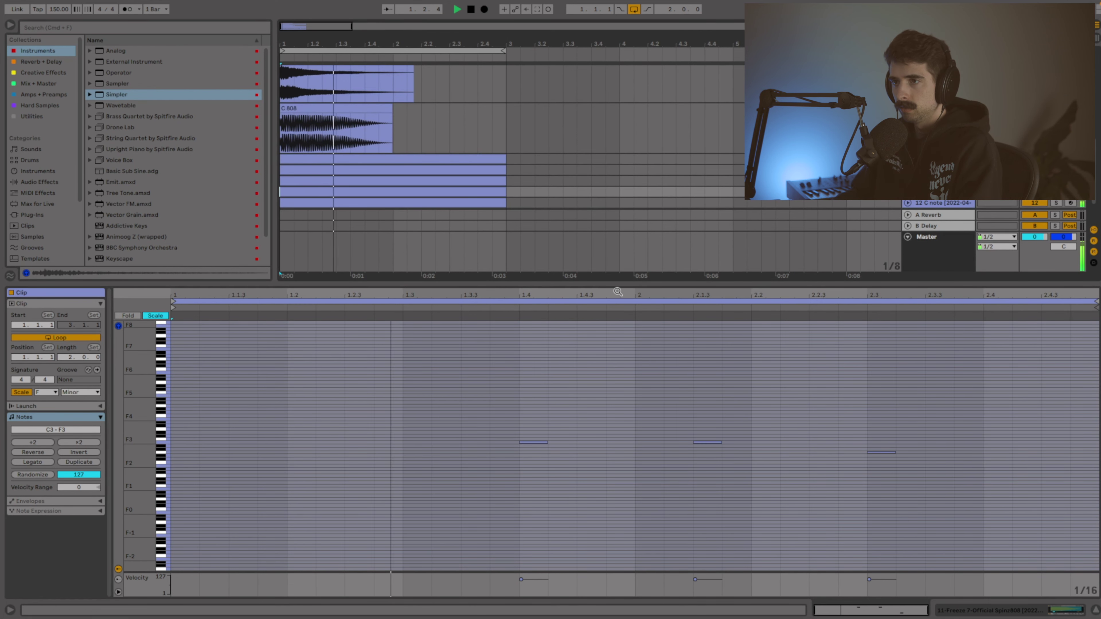
{"action": "key", "text": "alt+super+l"}
{"action": "key", "text": "Tab"}
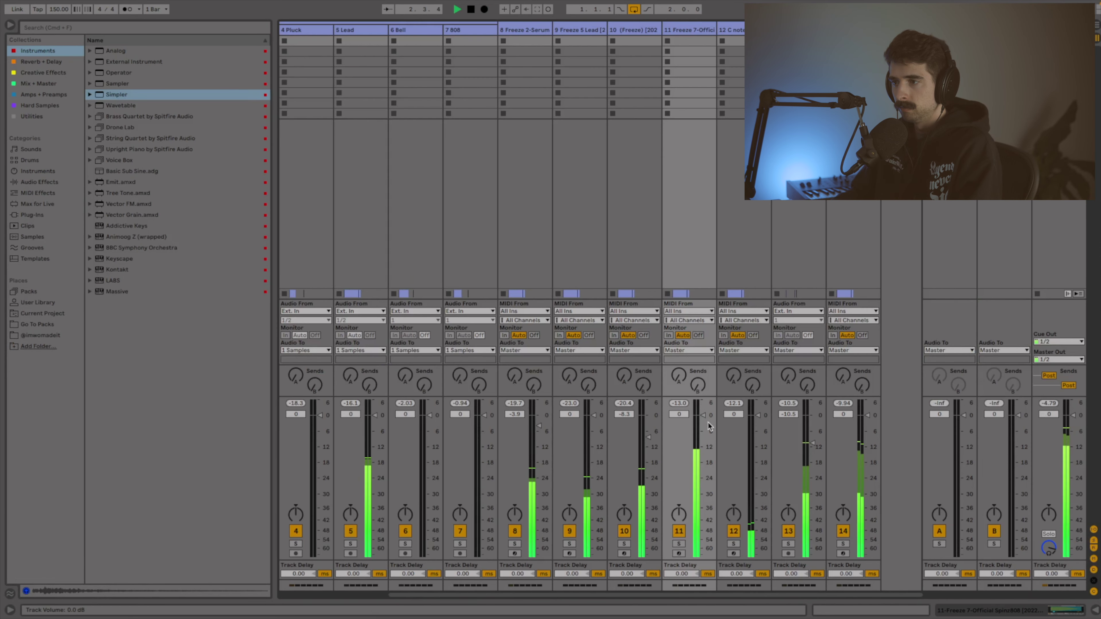
{"action": "key", "text": "Tab"}
{"action": "left_click", "coordinate": [936, 404]}
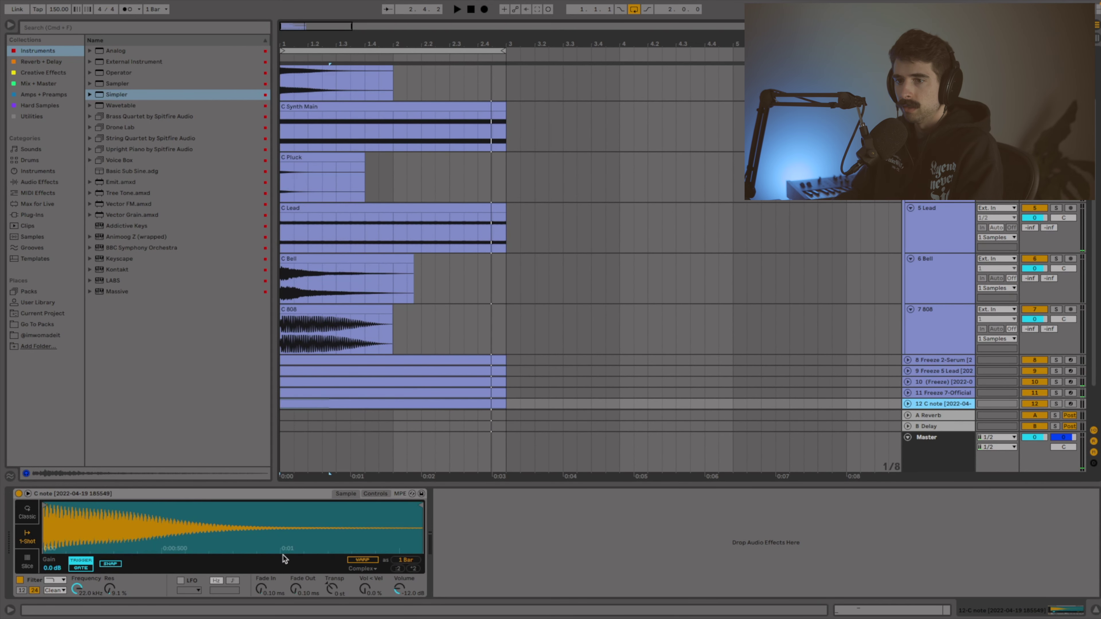
{"action": "left_click", "coordinate": [31, 515]}
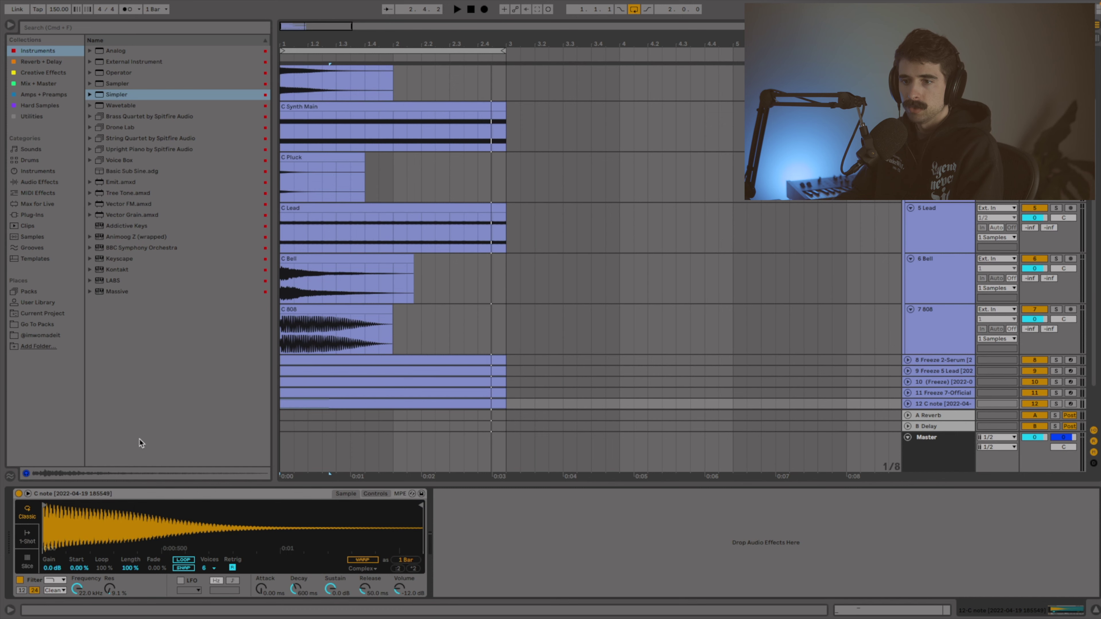
Step: Lengthen the bass clip's notes so C2 ends at 1.2.3 and A♭2 ends at 1.4.1, and audition them
{"action": "left_click", "coordinate": [430, 396]}
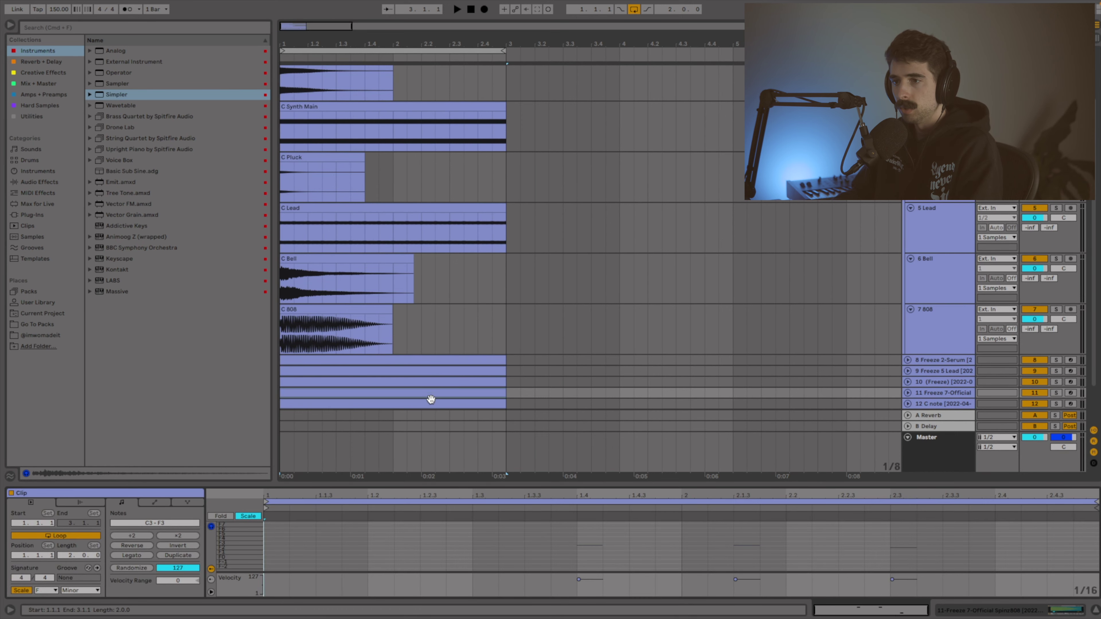
{"action": "left_click", "coordinate": [429, 404]}
{"action": "left_click_drag", "start_coordinate": [432, 489], "coordinate": [430, 1]}
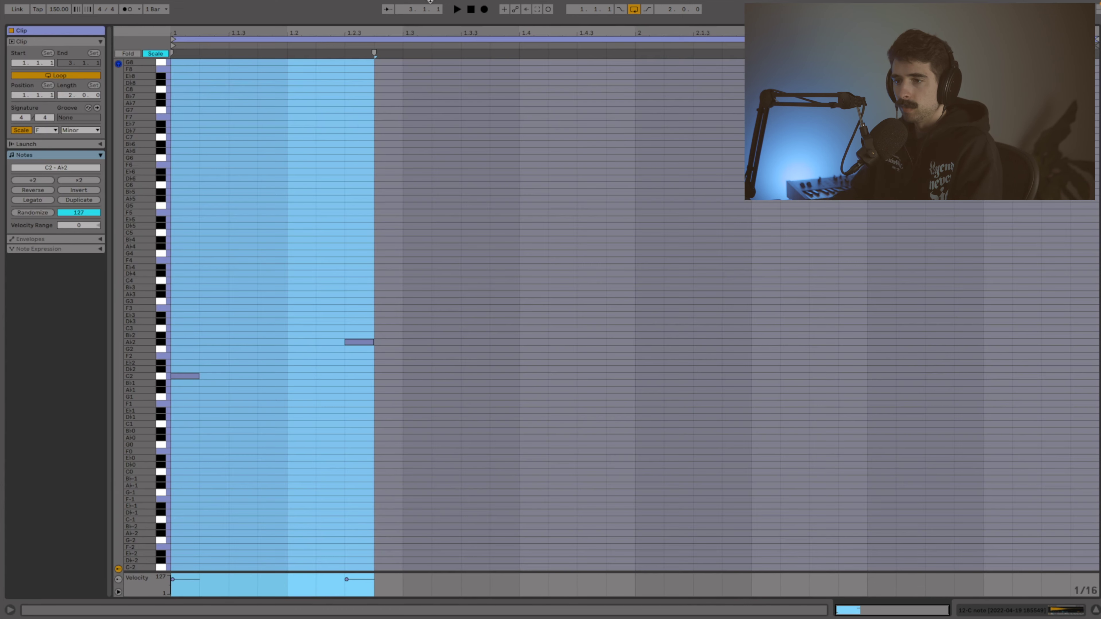
{"action": "key", "text": "ctrl+a"}
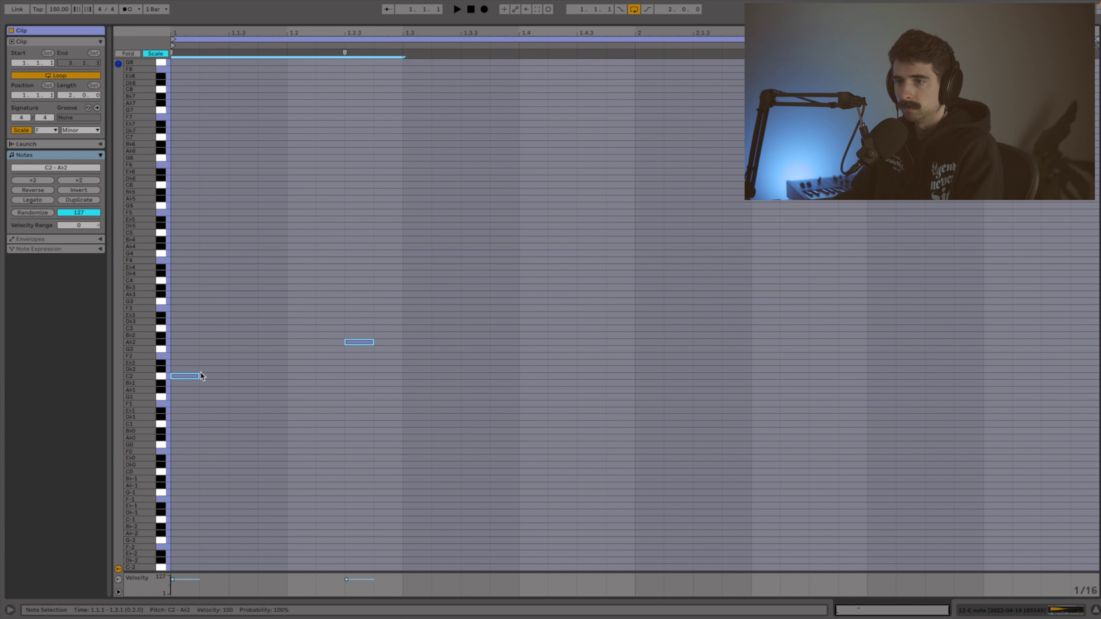
{"action": "left_click_drag", "start_coordinate": [227, 376], "coordinate": [350, 376]}
{"action": "key", "text": "space"}
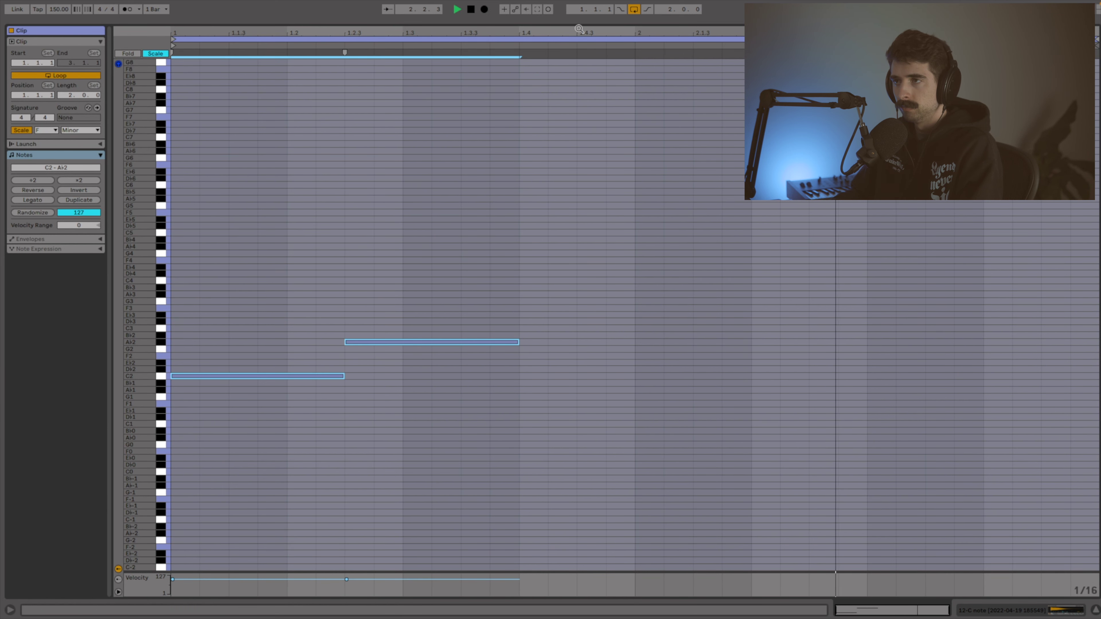
{"action": "left_click_drag", "start_coordinate": [583, 25], "coordinate": [622, 6]}
{"action": "key", "text": "space"}
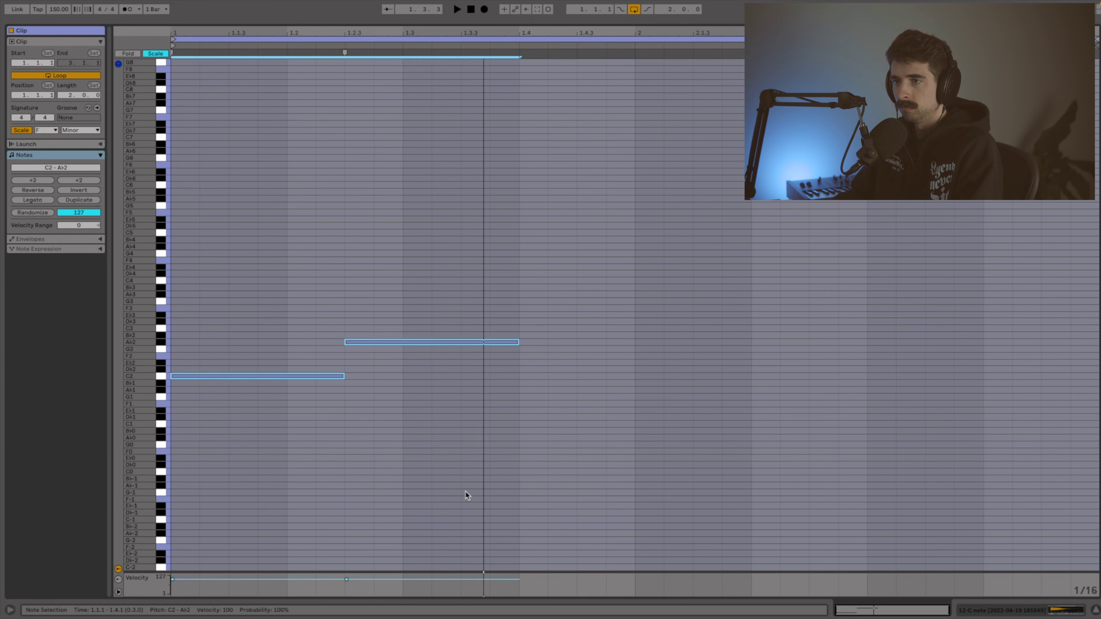
Step: Lower the bass clip's A♭2 note by an octave to A♭1 and play it back with the full loop
{"action": "left_click_drag", "start_coordinate": [467, 496], "coordinate": [461, 96]}
{"action": "key", "text": "shift+Down"}
{"action": "key", "text": "space"}
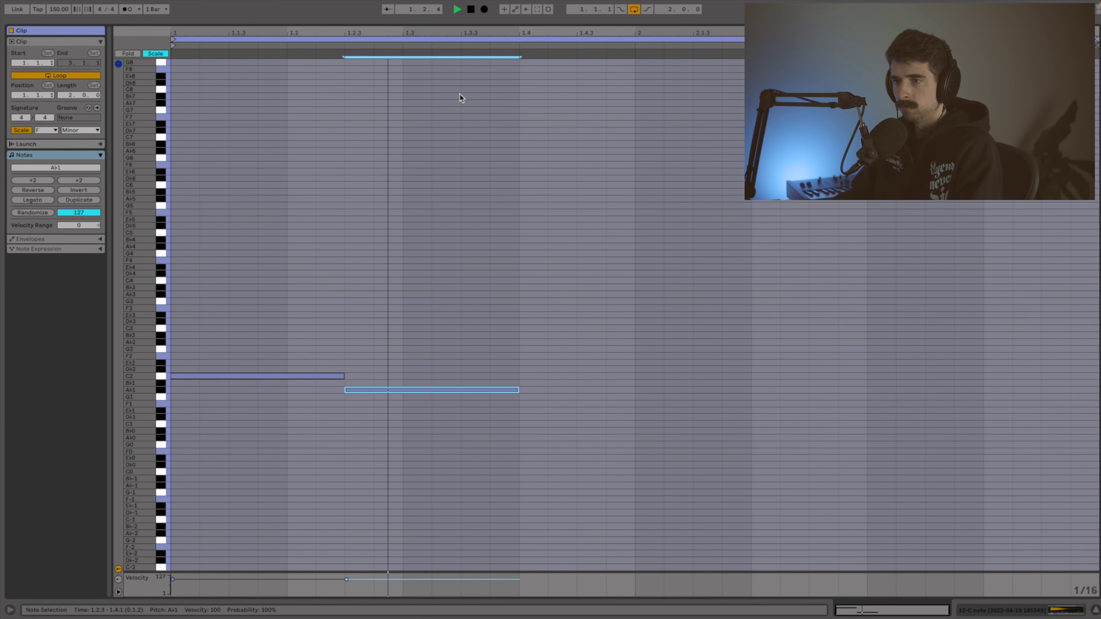
{"action": "left_click_drag", "start_coordinate": [508, 25], "coordinate": [416, 486]}
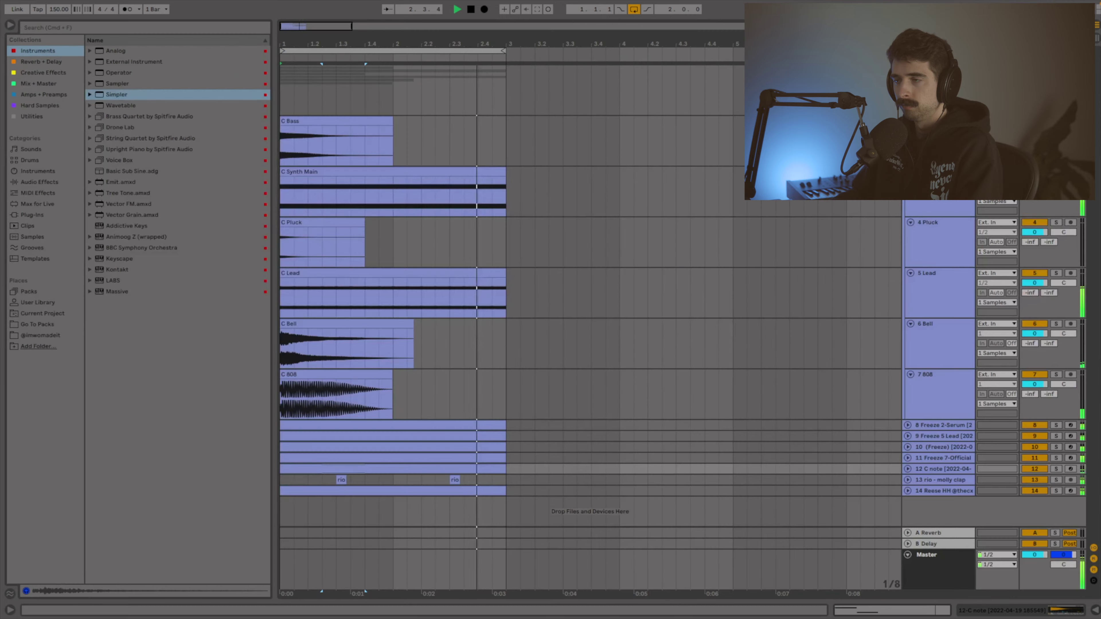
{"action": "key", "text": "space"}
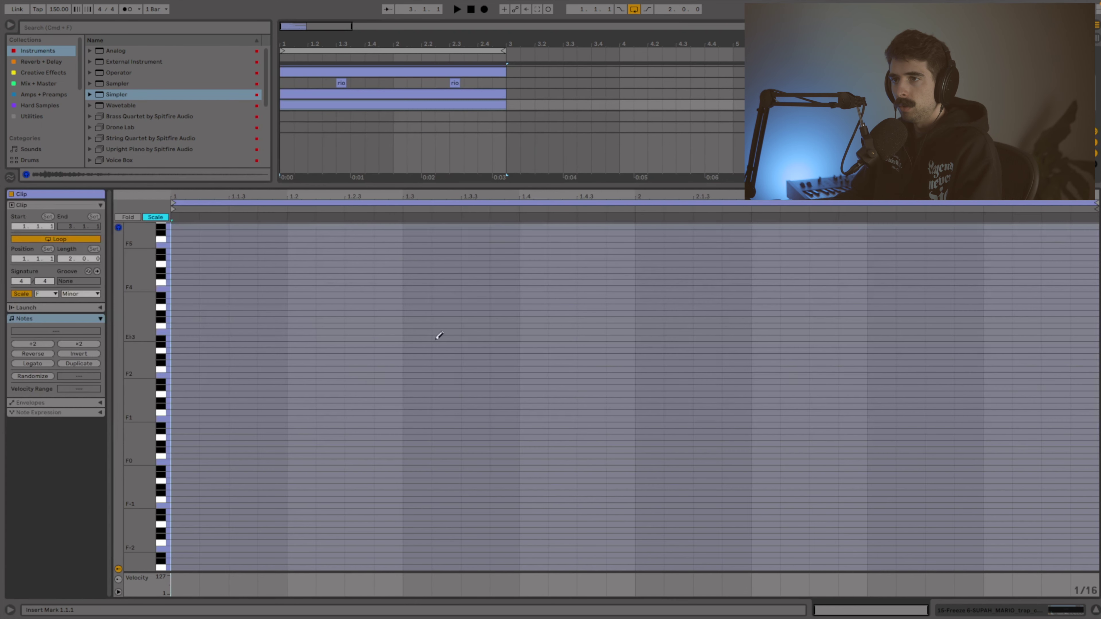
Step: Fill the empty clip on track 15 with the 808 line's remaining three notes and add a G3 sixteenth at 1.1.1
{"action": "left_click", "coordinate": [371, 94]}
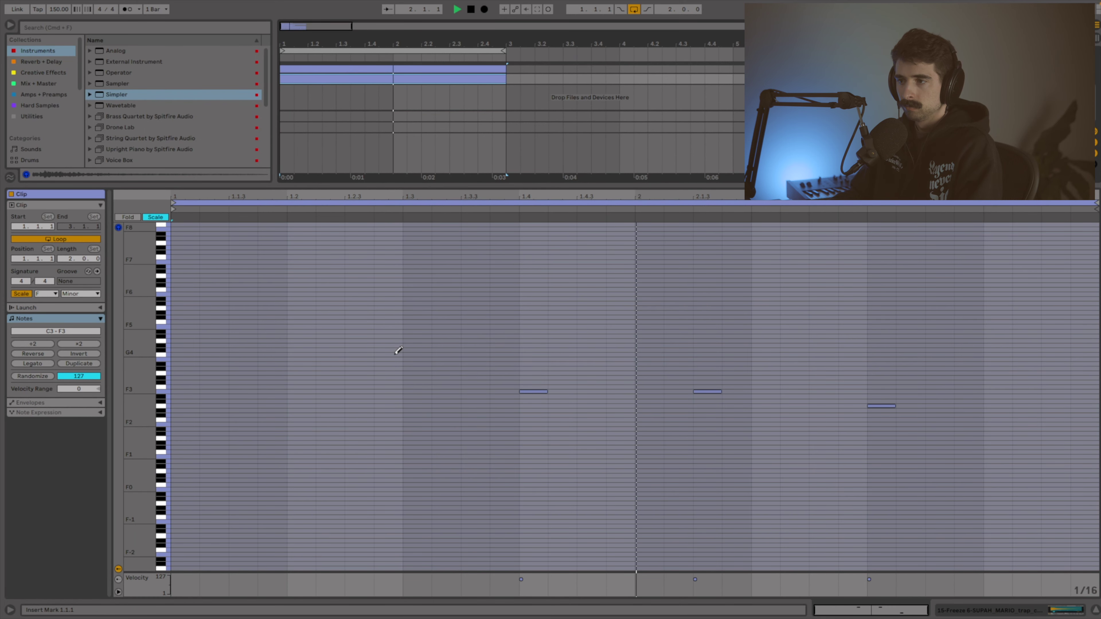
{"action": "key", "text": "space"}
{"action": "left_click", "coordinate": [186, 396]}
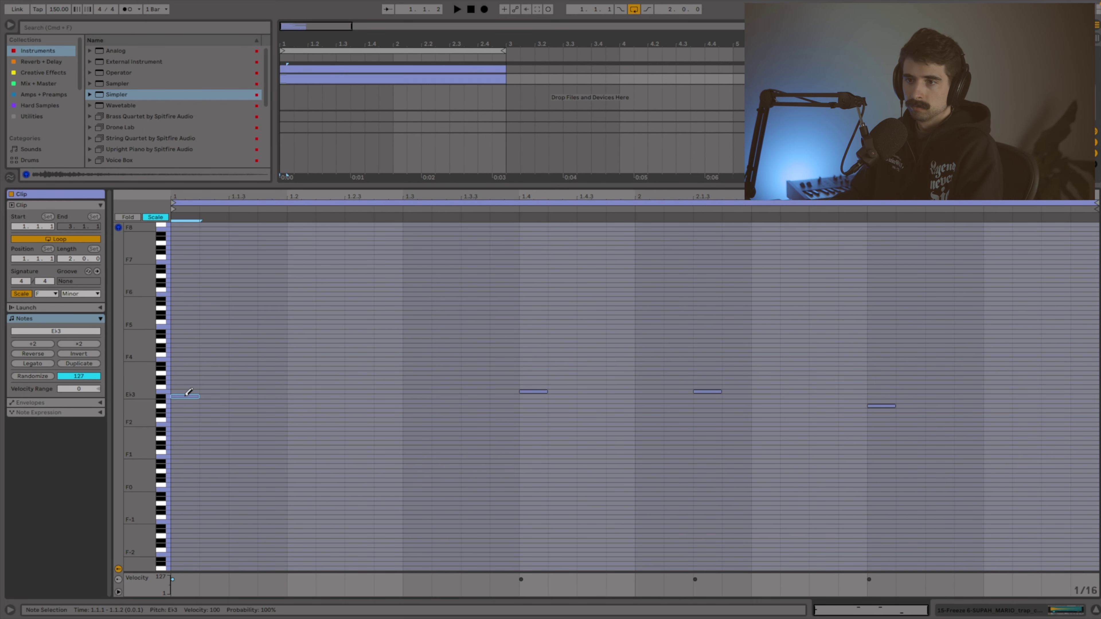
{"action": "left_click_drag", "start_coordinate": [186, 396], "coordinate": [186, 387]}
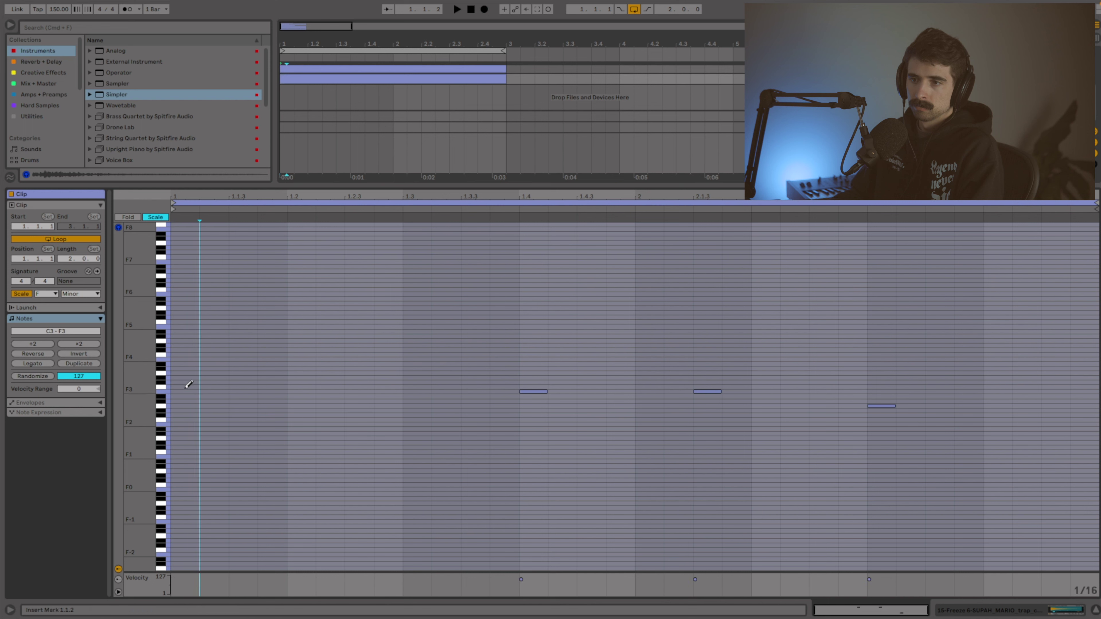
{"action": "left_click", "coordinate": [187, 386]}
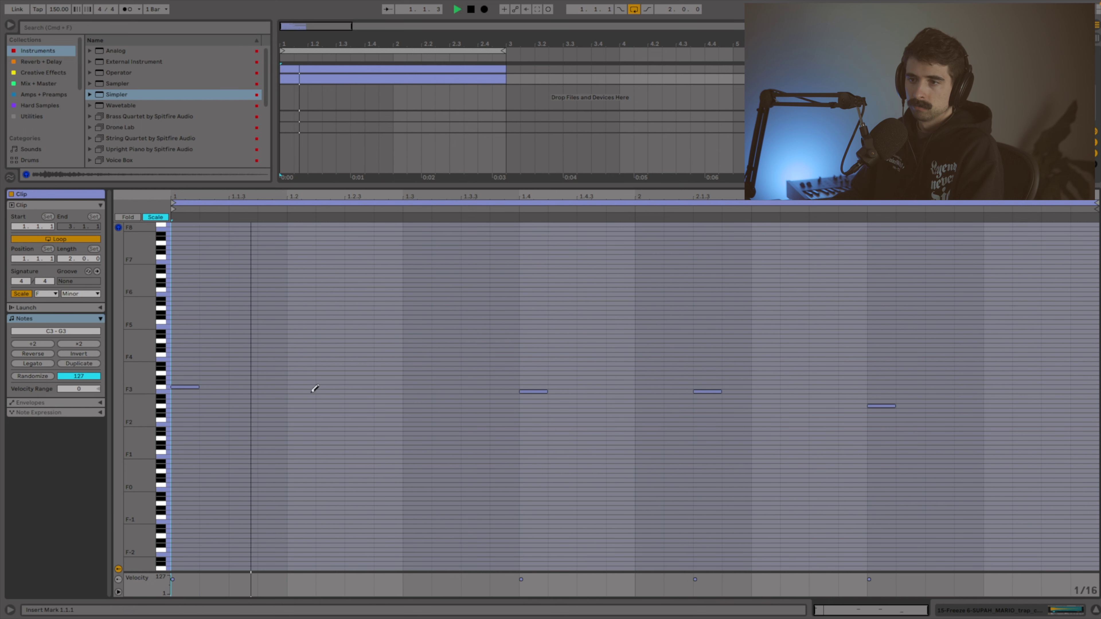
Step: Try different pitches for a second sixteenth note around 1.2.3 in the track 15 clip, auditioning the line
{"action": "left_click", "coordinate": [313, 402]}
{"action": "left_click_drag", "start_coordinate": [306, 400], "coordinate": [353, 392]}
{"action": "left_click", "coordinate": [357, 397]}
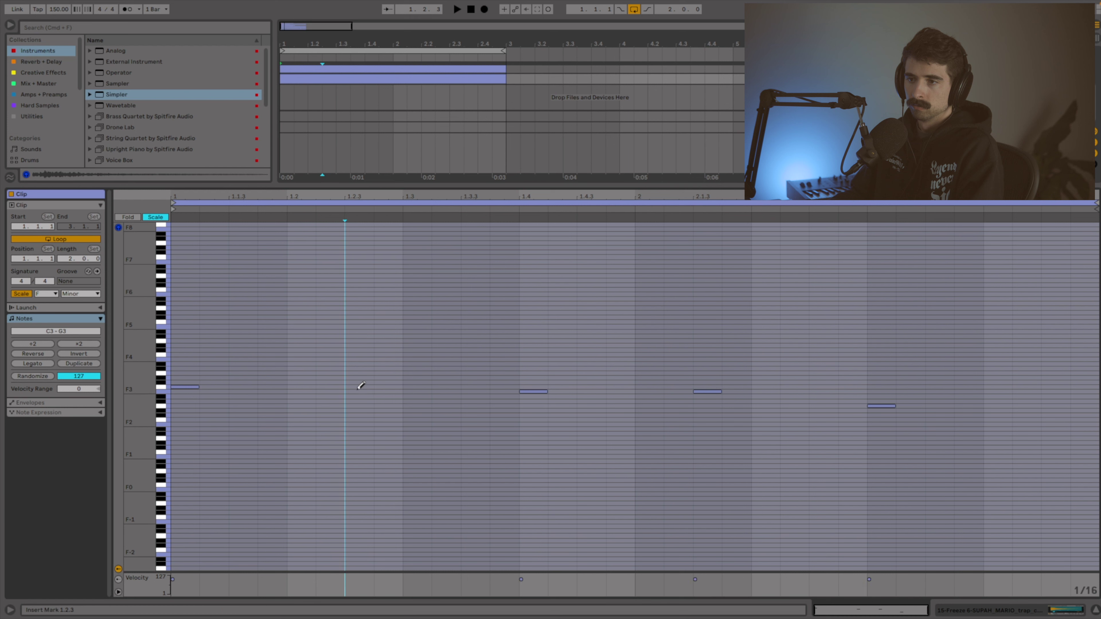
{"action": "key", "text": "space"}
{"action": "left_click", "coordinate": [361, 405]}
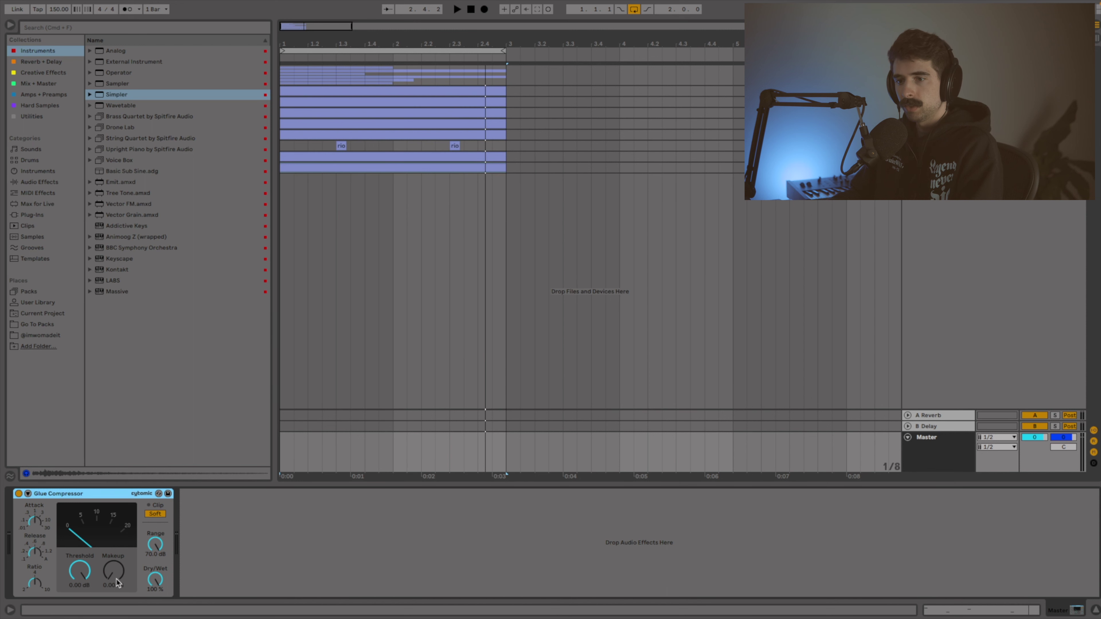
Step: Raise the makeup gain of the master's Glue Compressor to about 6 dB while the loop plays
{"action": "left_click_drag", "start_coordinate": [116, 591], "coordinate": [117, 581]}
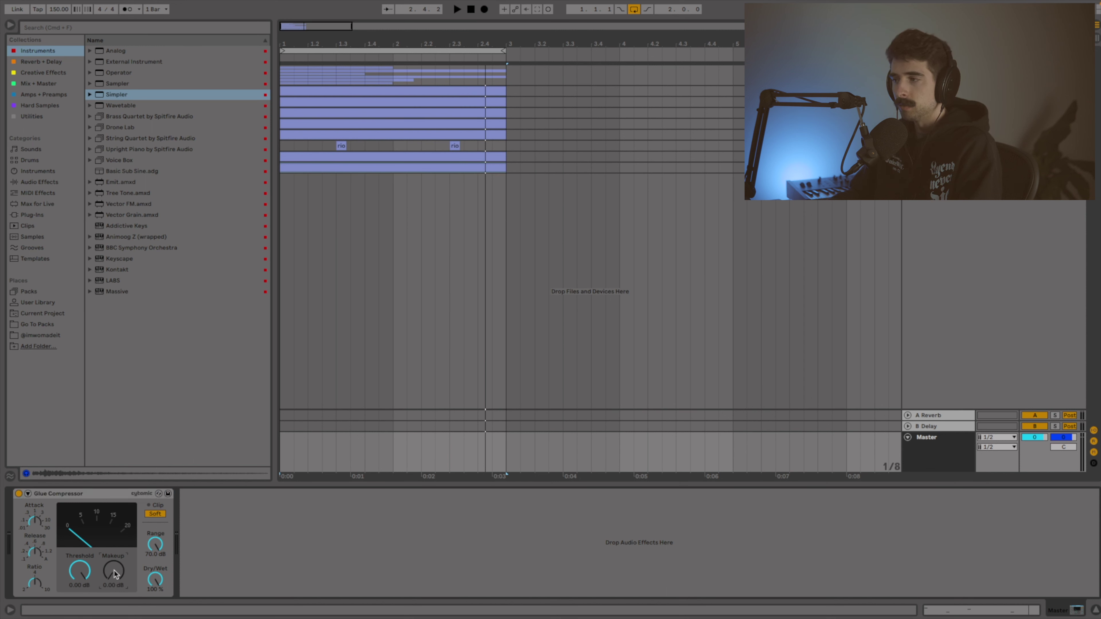
{"action": "key", "text": "space"}
{"action": "left_click_drag", "start_coordinate": [115, 576], "coordinate": [115, 570]}
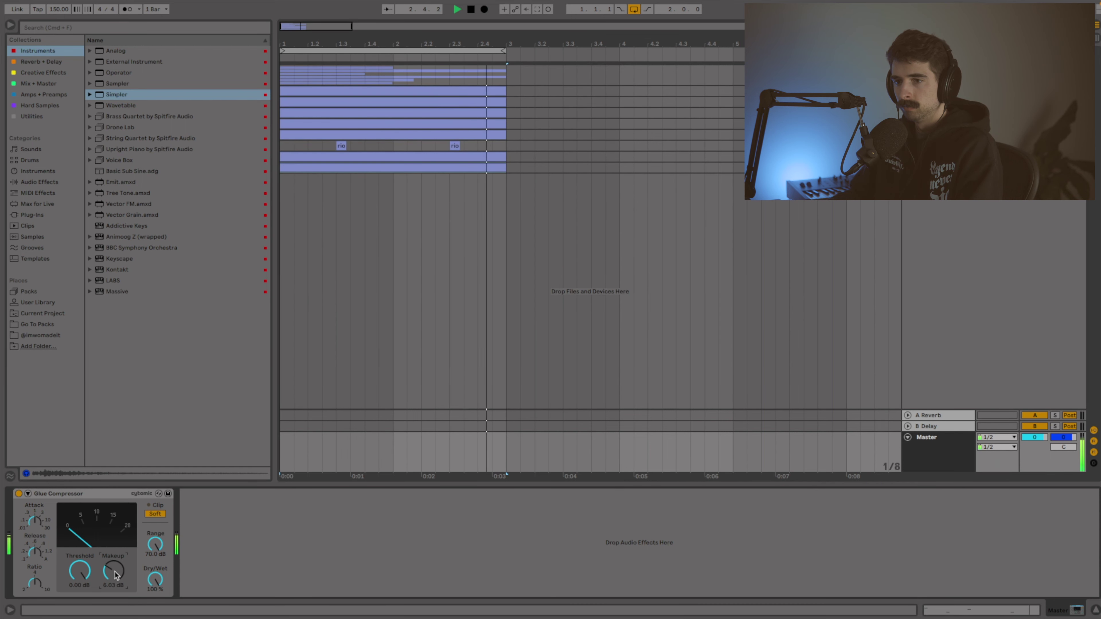
Step: Lower the hi-hat track's volume to -3.0 dB and the clap track's volume to -11.6 dB while the loop plays
{"action": "key", "text": "Tab"}
{"action": "key", "text": "Tab"}
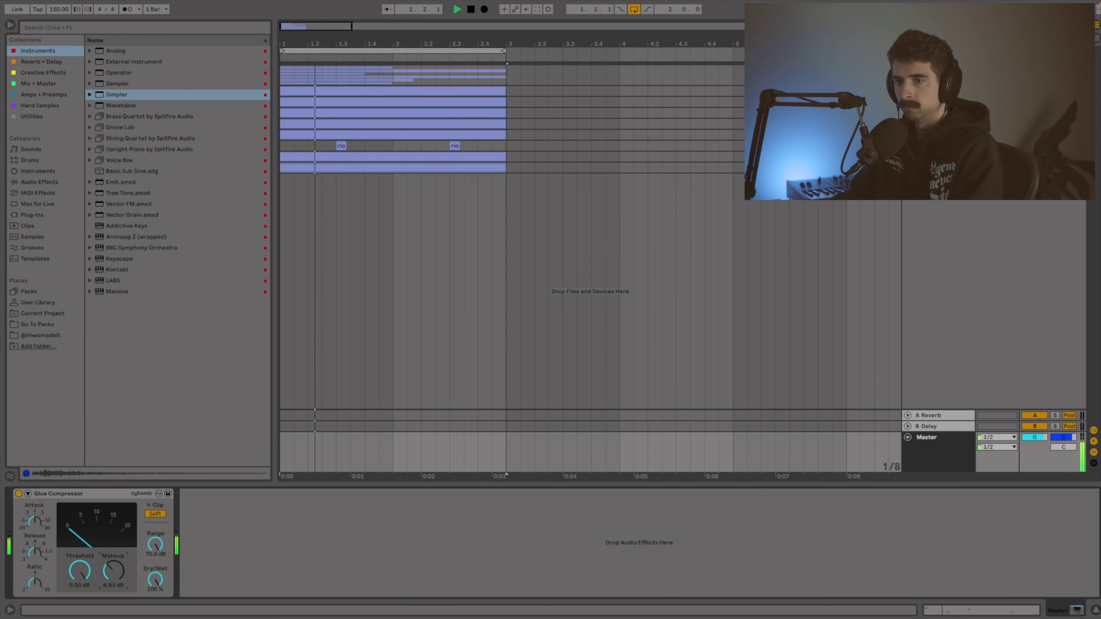
{"action": "key", "text": "Tab"}
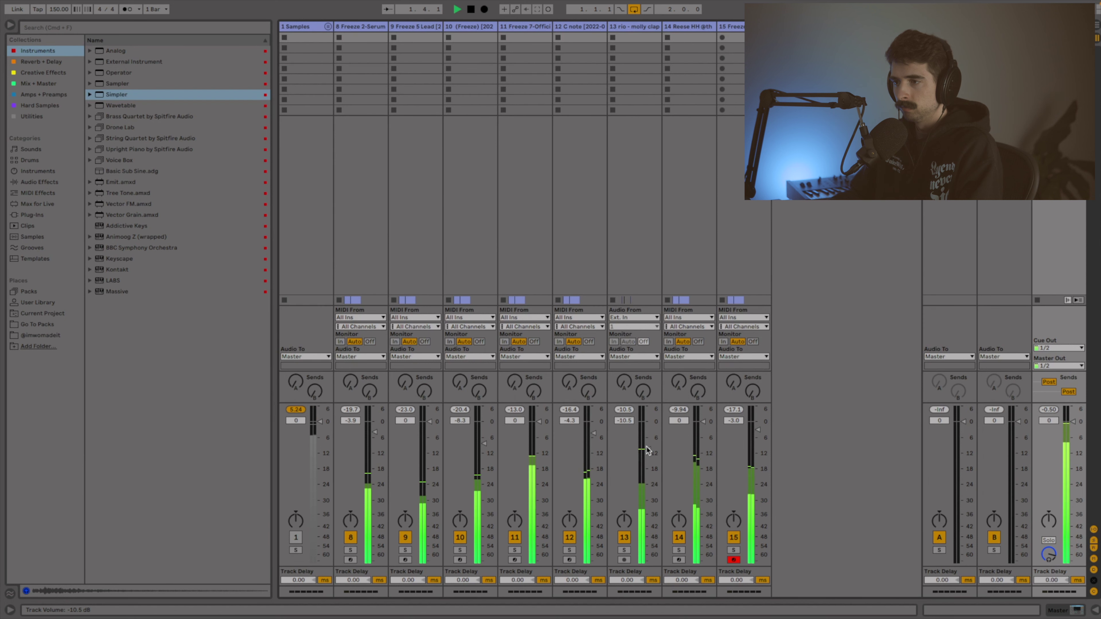
{"action": "left_click_drag", "start_coordinate": [703, 426], "coordinate": [703, 432]}
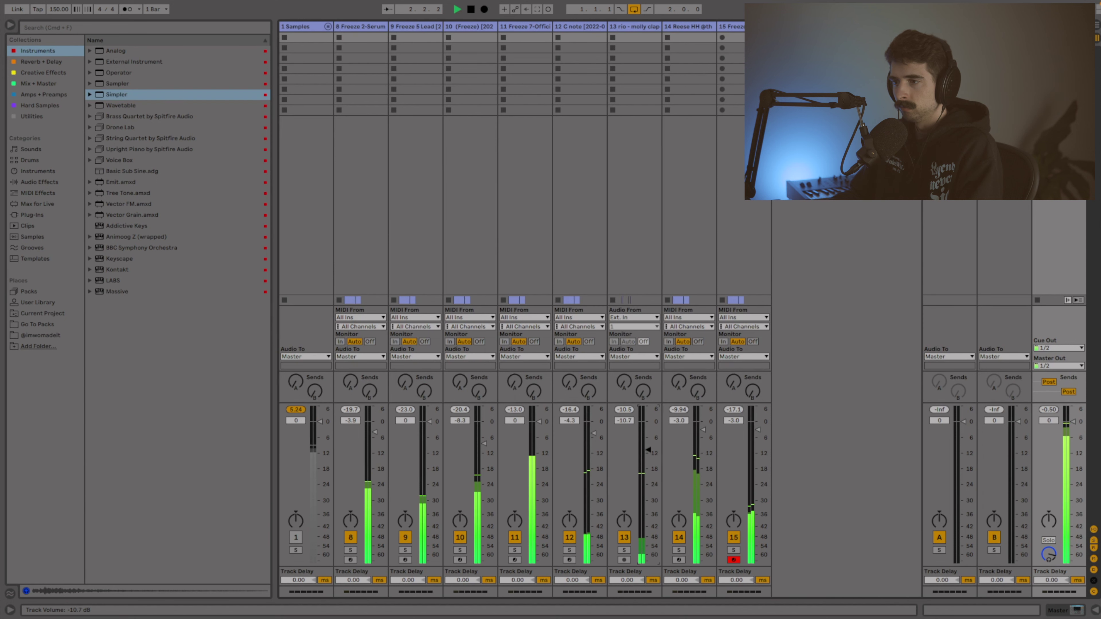
{"action": "left_click_drag", "start_coordinate": [648, 451], "coordinate": [648, 453]}
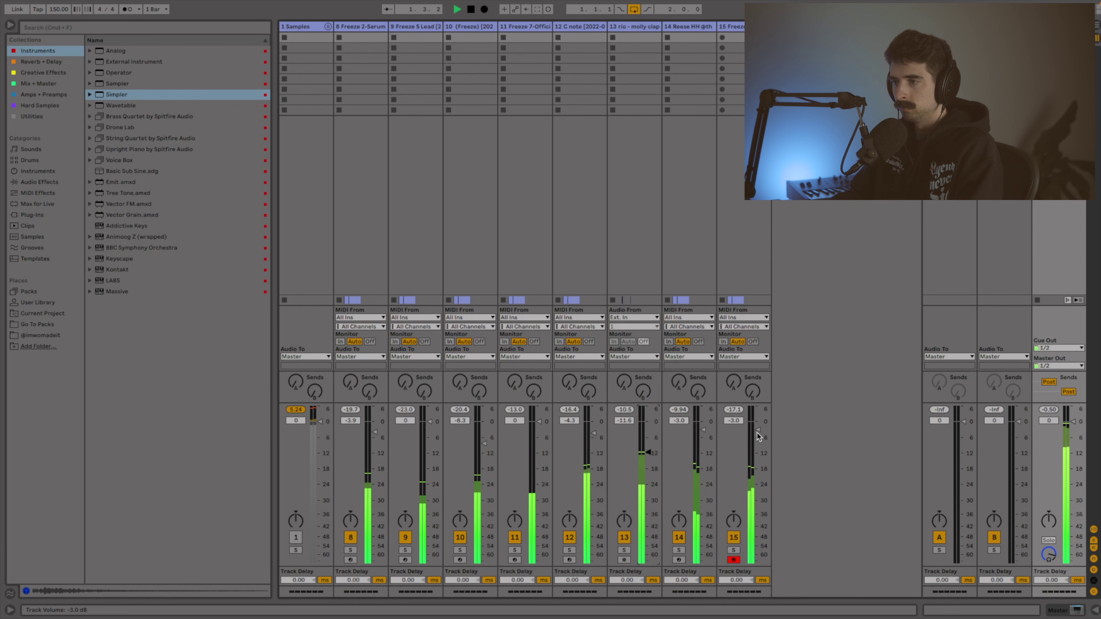
{"action": "key", "text": "Tab"}
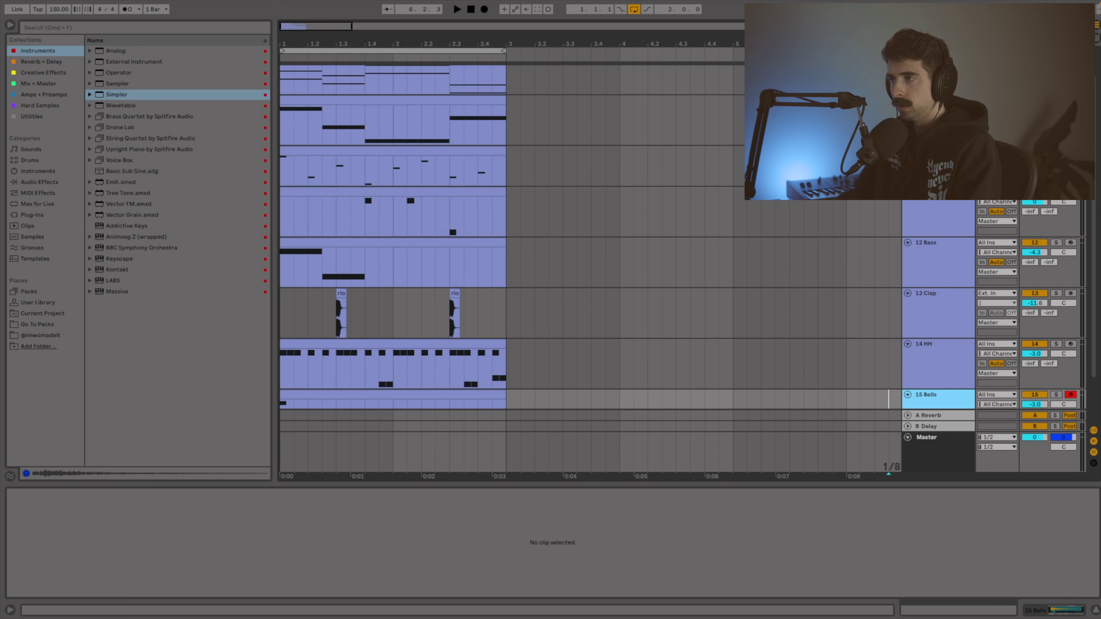
Step: Duplicate the hi-hat clips of bars 1–8 into bars 9–16 of the arrangement
{"action": "scroll", "coordinate": [678, 147], "scroll_direction": "up", "scroll_amount": 2}
{"action": "scroll", "coordinate": [678, 146], "scroll_direction": "down", "scroll_amount": 1}
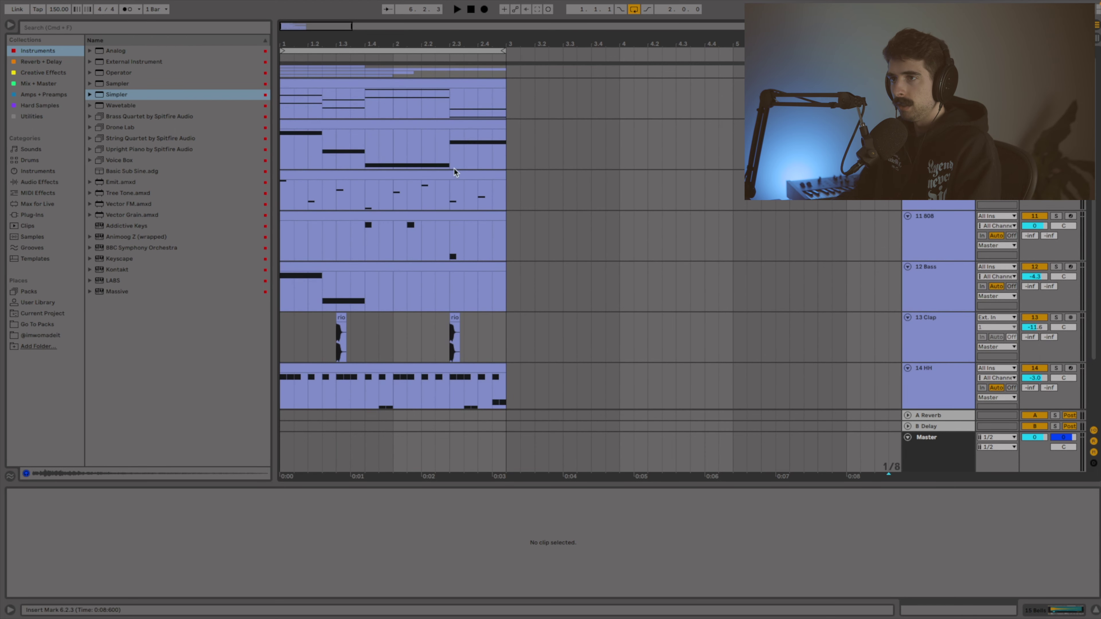
{"action": "scroll", "coordinate": [558, 322], "scroll_direction": "down", "scroll_amount": 3}
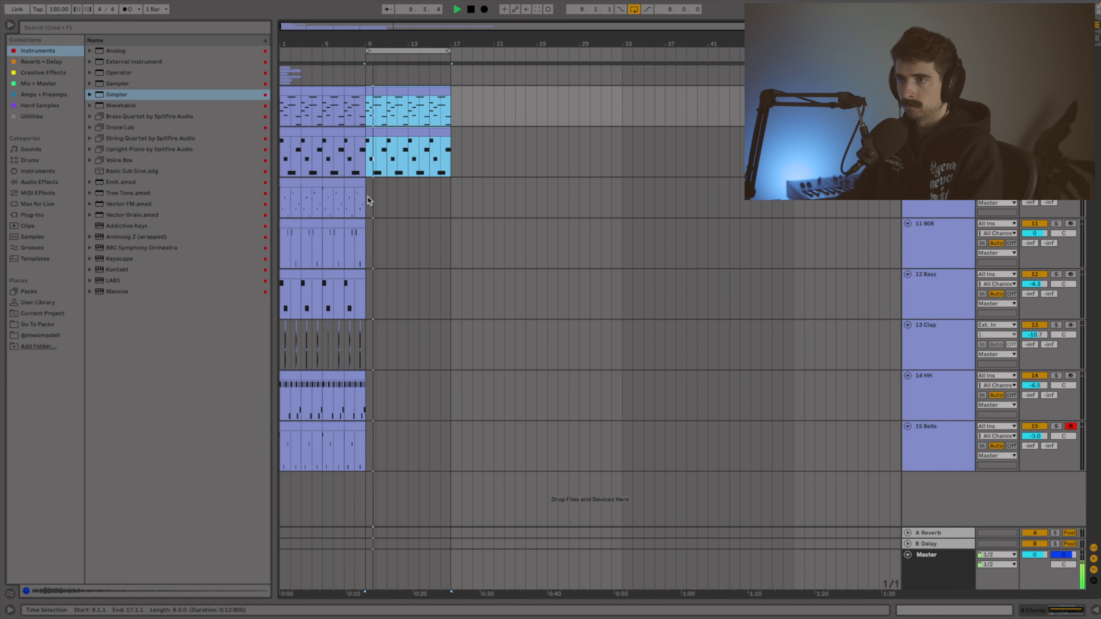
{"action": "left_click", "coordinate": [326, 202]}
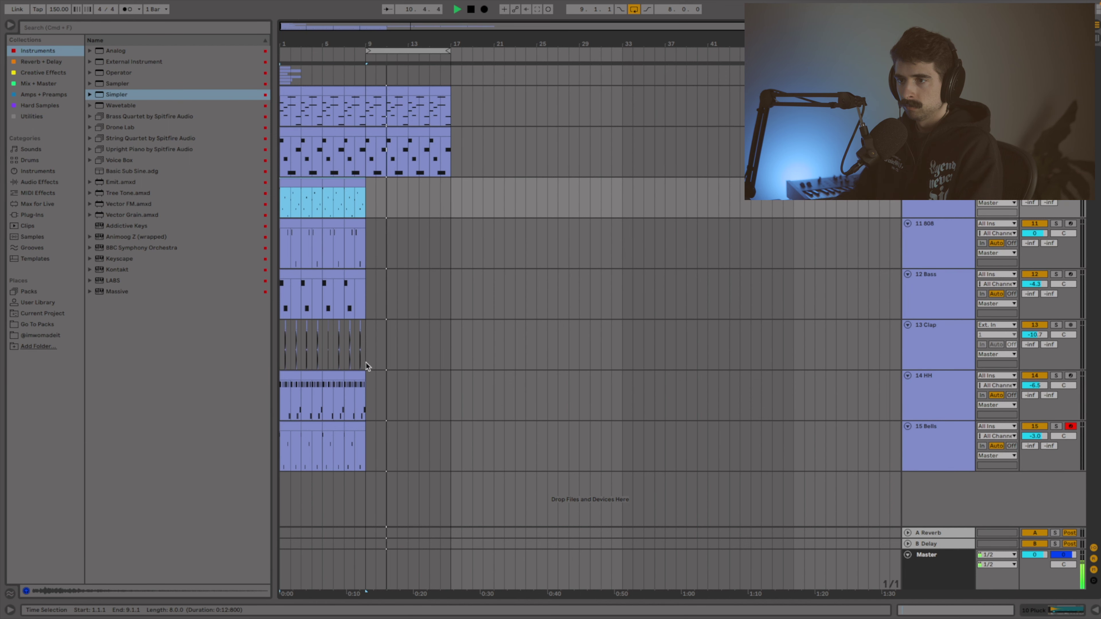
{"action": "left_click", "coordinate": [355, 393]}
{"action": "left_click_drag", "start_coordinate": [370, 389], "coordinate": [287, 388]}
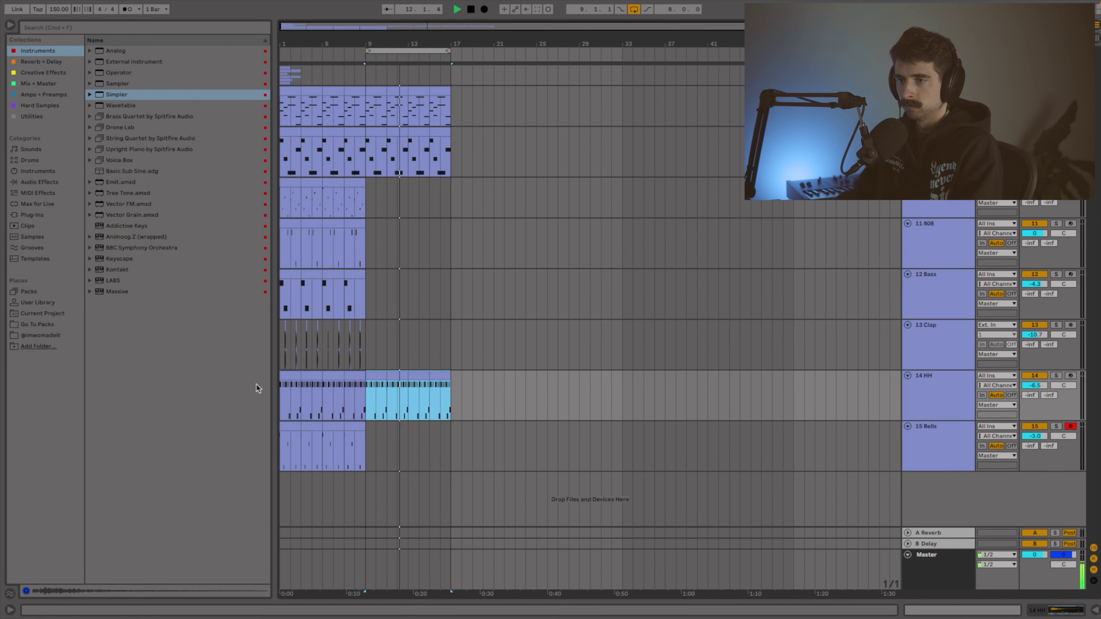
Step: Delete all notes below C3 from the duplicated hi-hat clip at bar 9 and resume playback in the arrangement
{"action": "double_click", "coordinate": [376, 376]}
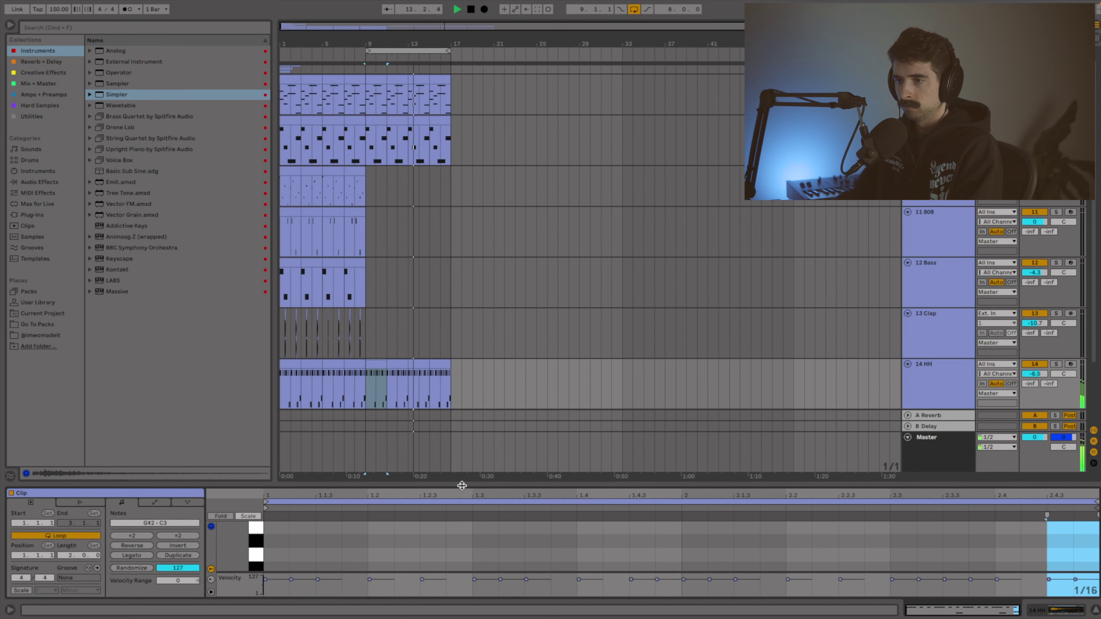
{"action": "left_click_drag", "start_coordinate": [462, 486], "coordinate": [414, 93]}
{"action": "key", "text": "space"}
{"action": "left_click_drag", "start_coordinate": [324, 409], "coordinate": [1081, 311]}
{"action": "key", "text": "Delete"}
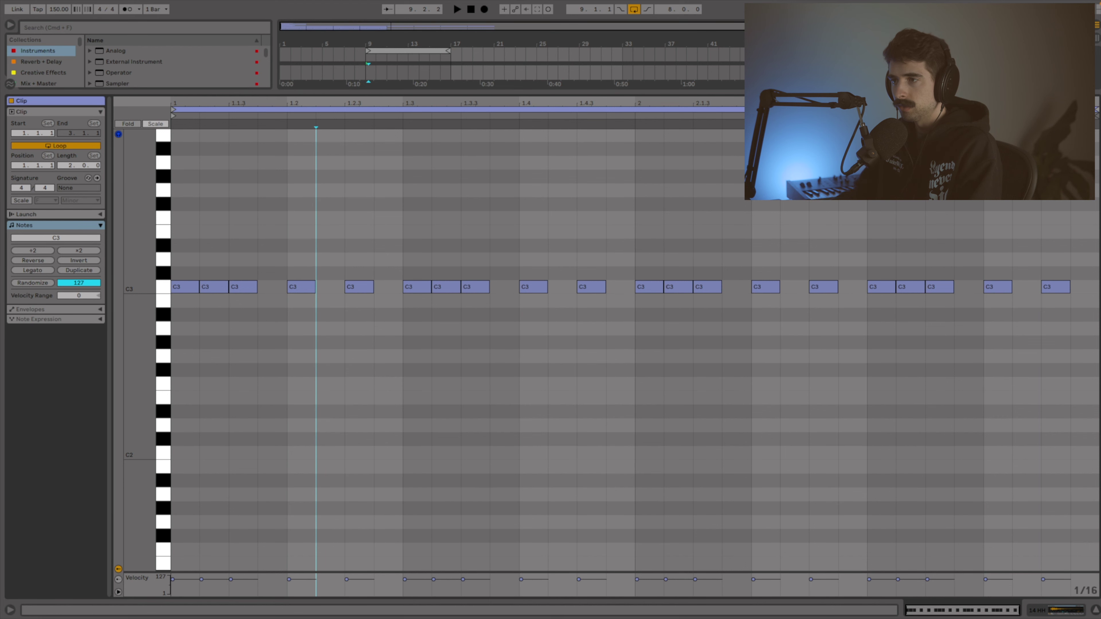
{"action": "key", "text": "space"}
{"action": "left_click", "coordinate": [1095, 610]}
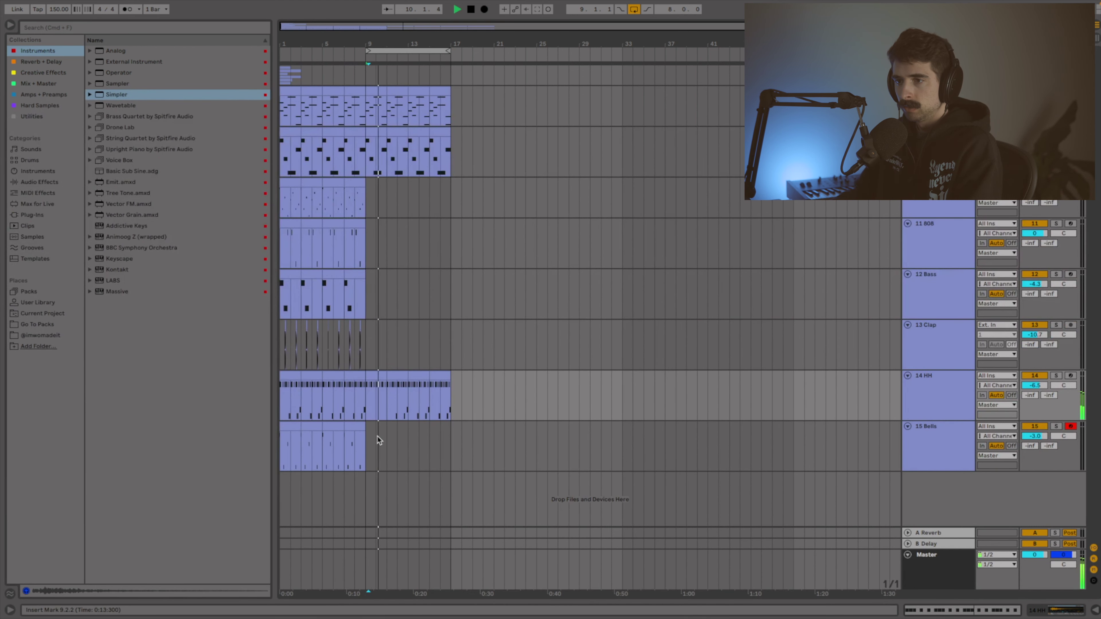
Step: Duplicate the bells and clap clips of bars 1–8 into bars 9–16
{"action": "left_click", "coordinate": [369, 441]}
{"action": "left_click_drag", "start_coordinate": [369, 441], "coordinate": [259, 446]}
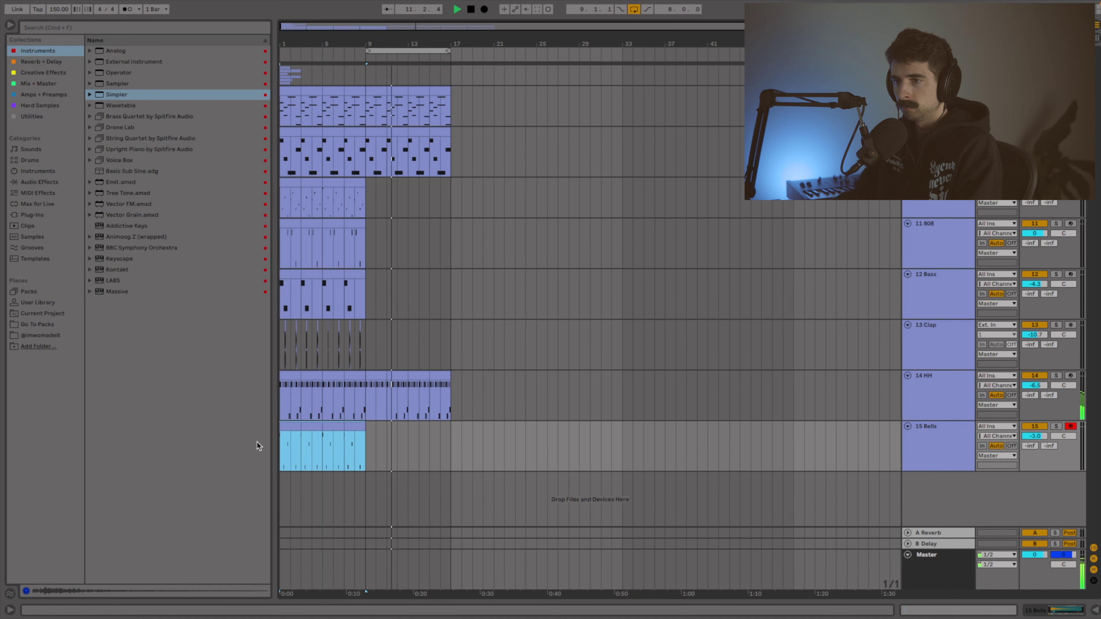
{"action": "key", "text": "super+d"}
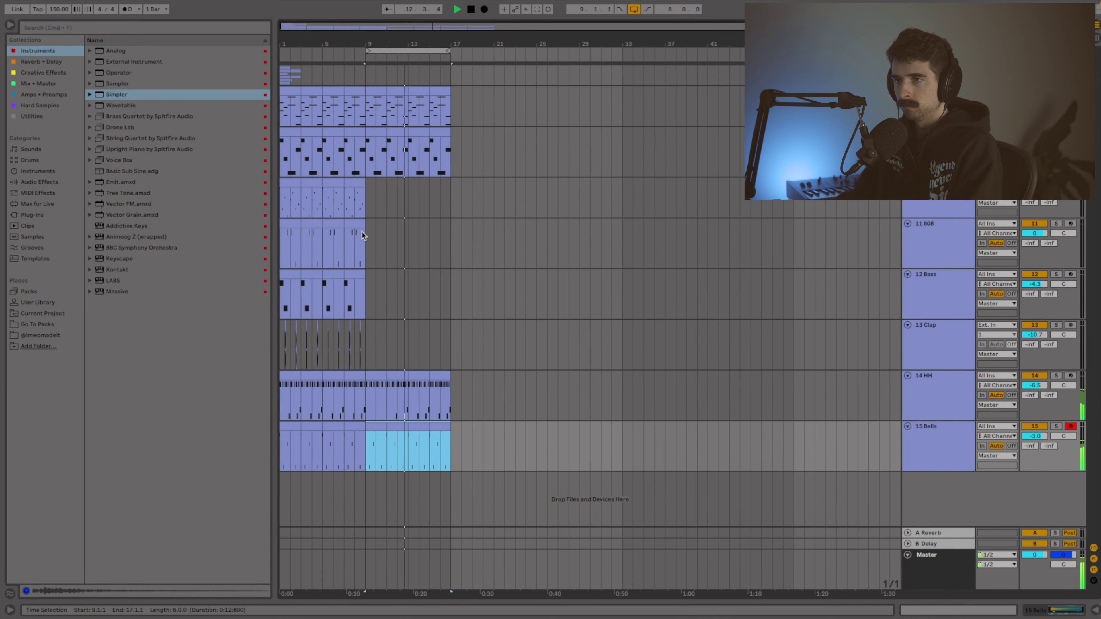
{"action": "left_click", "coordinate": [362, 347]}
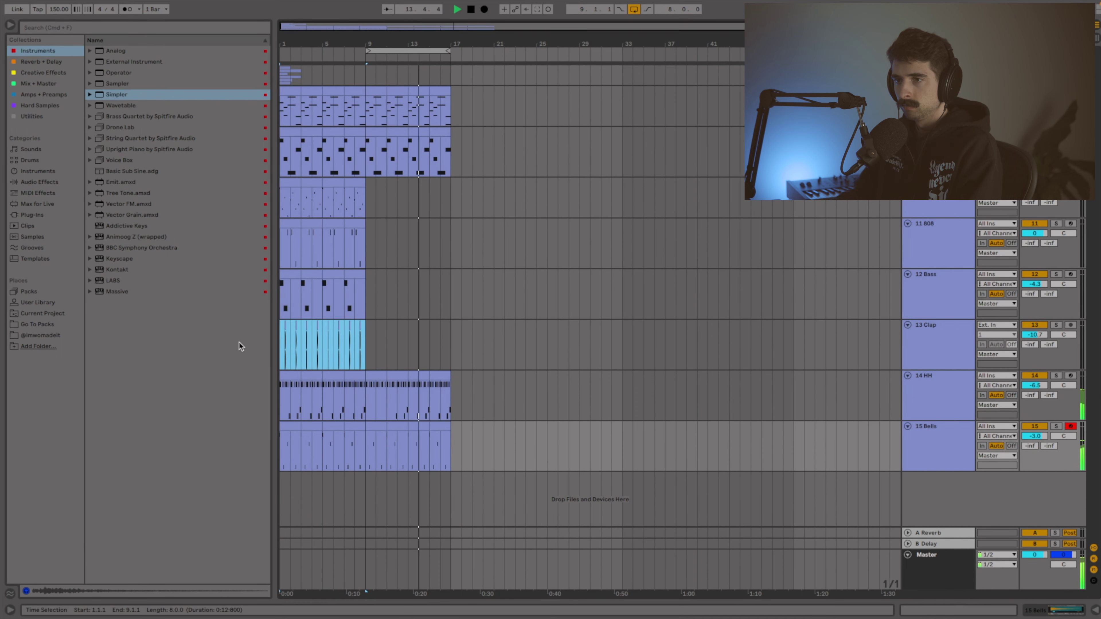
{"action": "key", "text": "super+d"}
Step: Duplicate the 808 clips of bars 1–8 into bars 9–16 and open the copy at bar 9
{"action": "left_click", "coordinate": [372, 288]}
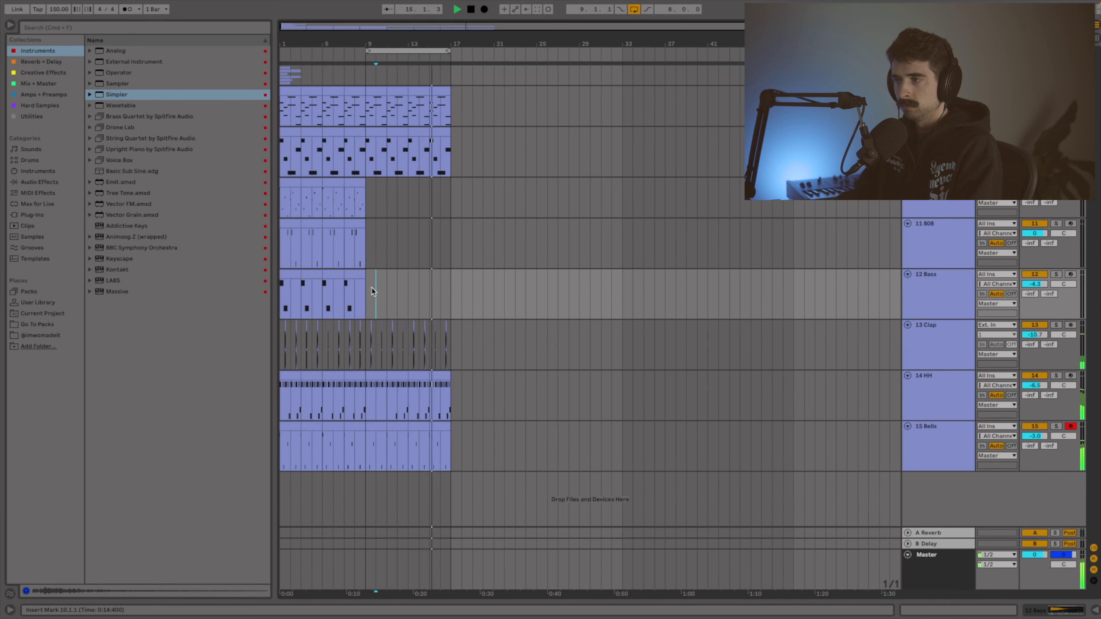
{"action": "left_click", "coordinate": [361, 246]}
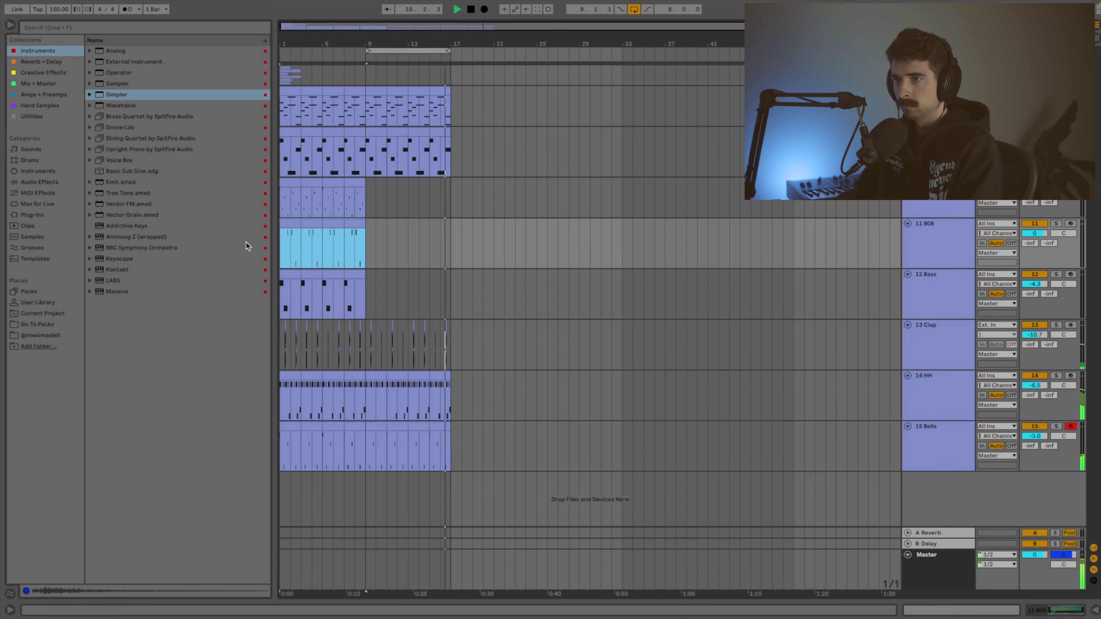
{"action": "key", "text": "super+d"}
{"action": "double_click", "coordinate": [379, 236]}
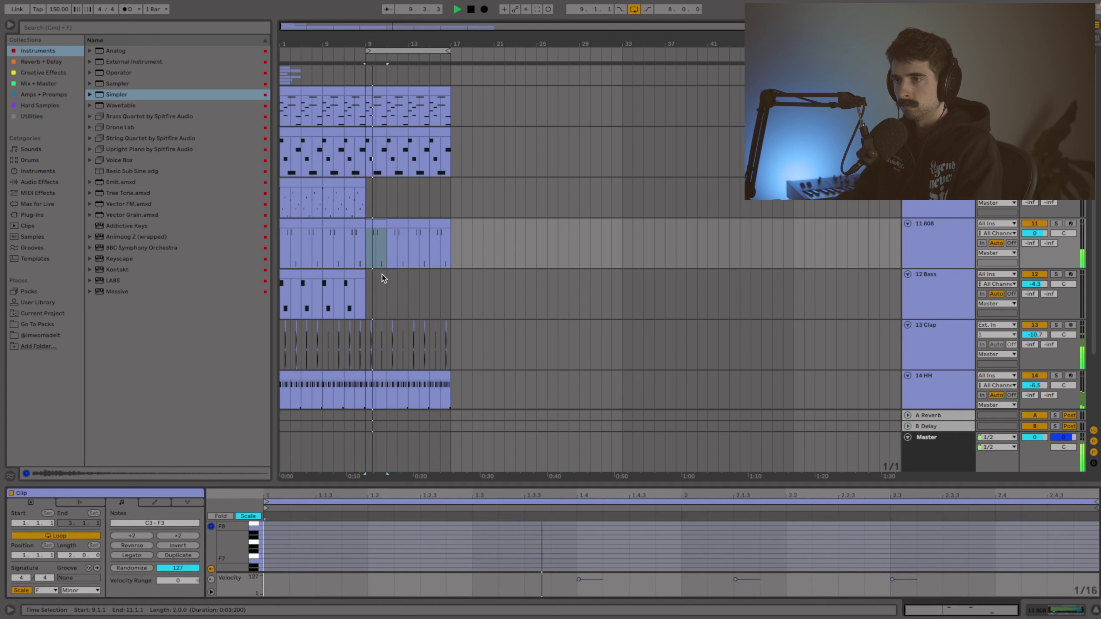
{"action": "left_click", "coordinate": [450, 520]}
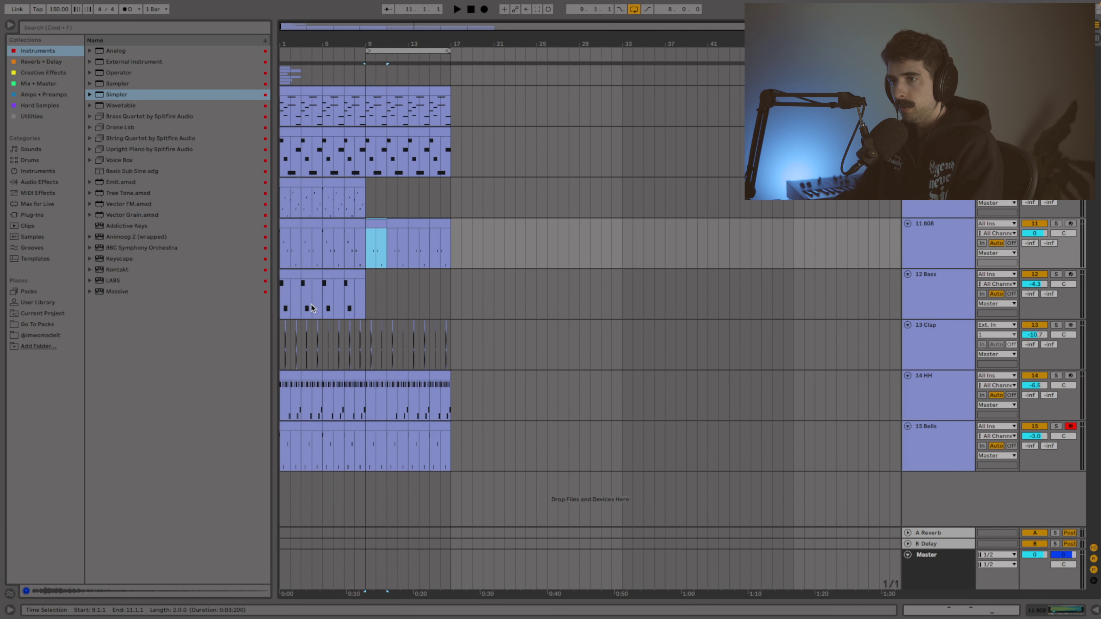
Step: Move the bass clips from bars 1–8 to bars 9–16
{"action": "left_click_drag", "start_coordinate": [372, 299], "coordinate": [374, 275]}
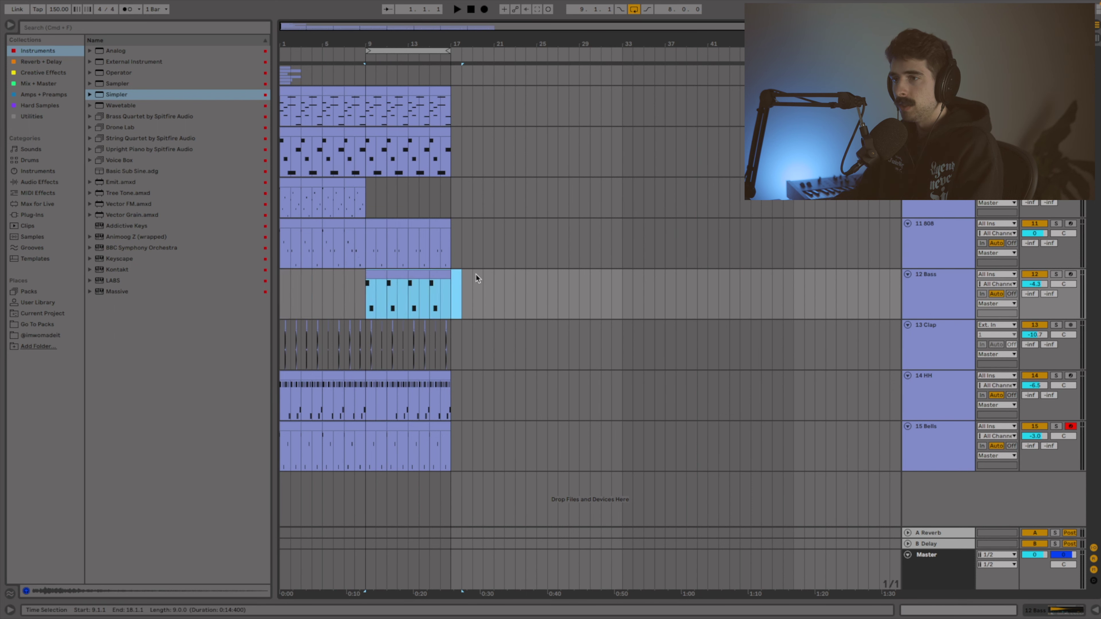
{"action": "left_click", "coordinate": [375, 290]}
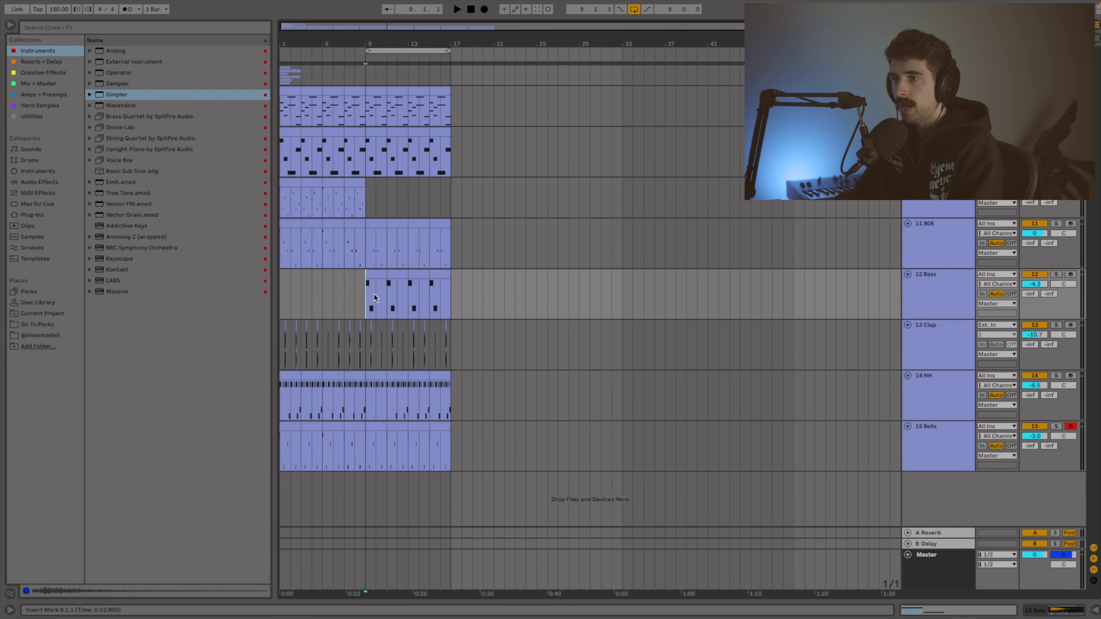